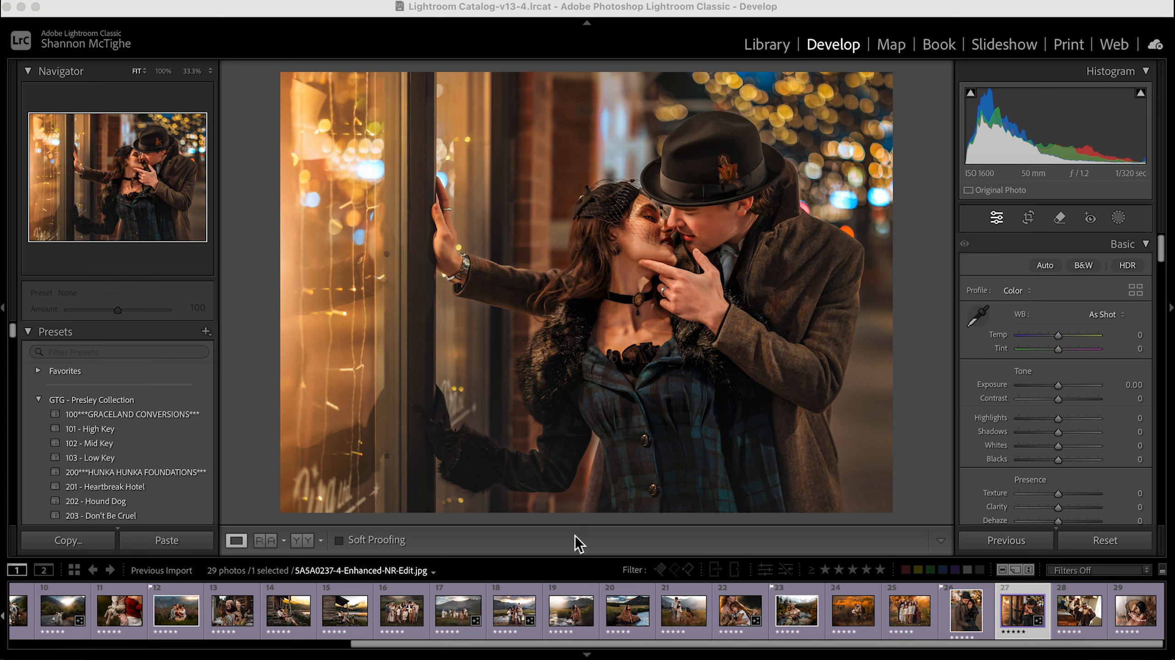
Convert the photo to black and white with the 101 - High Key preset from the GTG - Presley Collection.
click(132, 403)
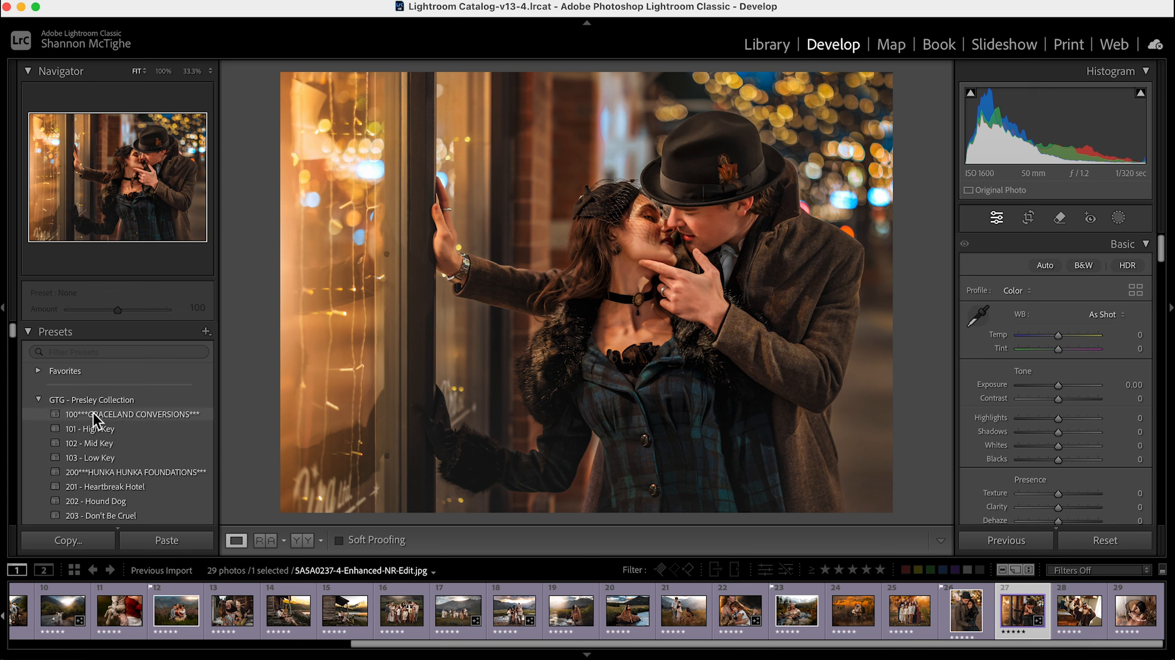
scroll(162, 418, down, 1)
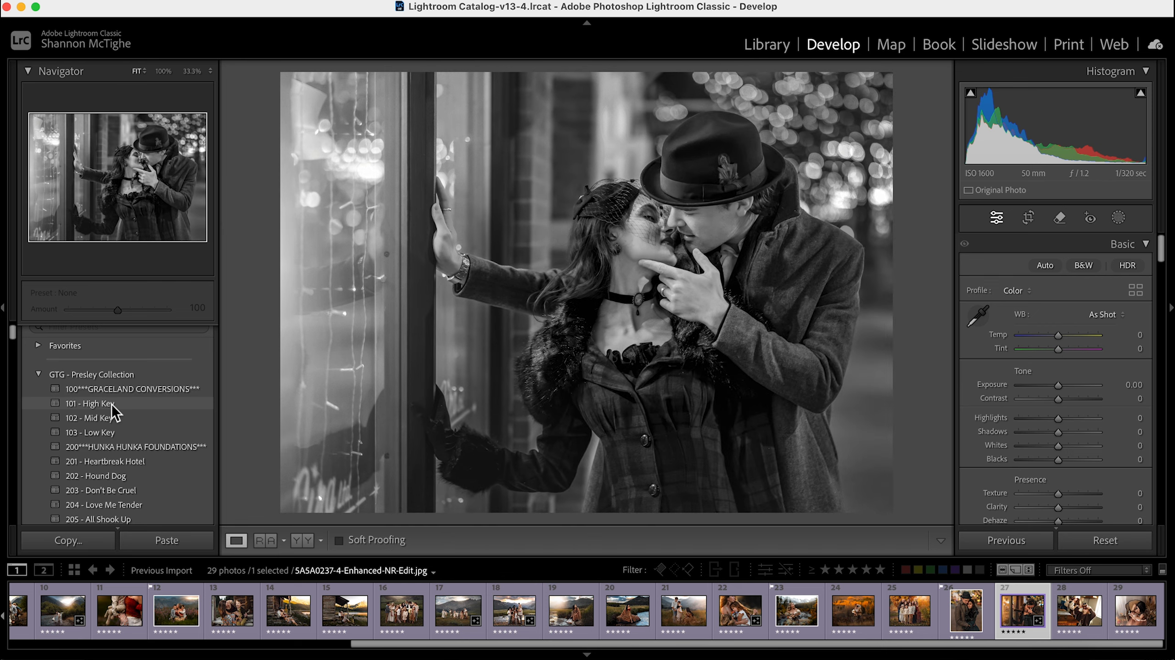
click(122, 404)
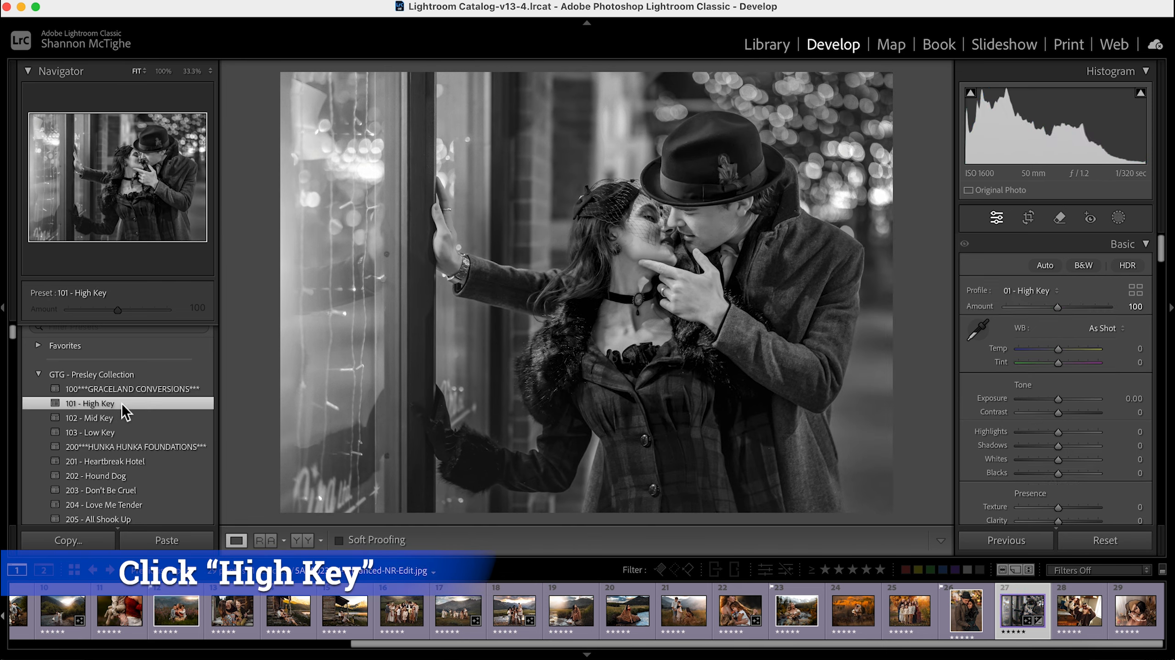
Apply the foundation preset 215 - Falling In Love to the photo.
scroll(121, 404, down, 3)
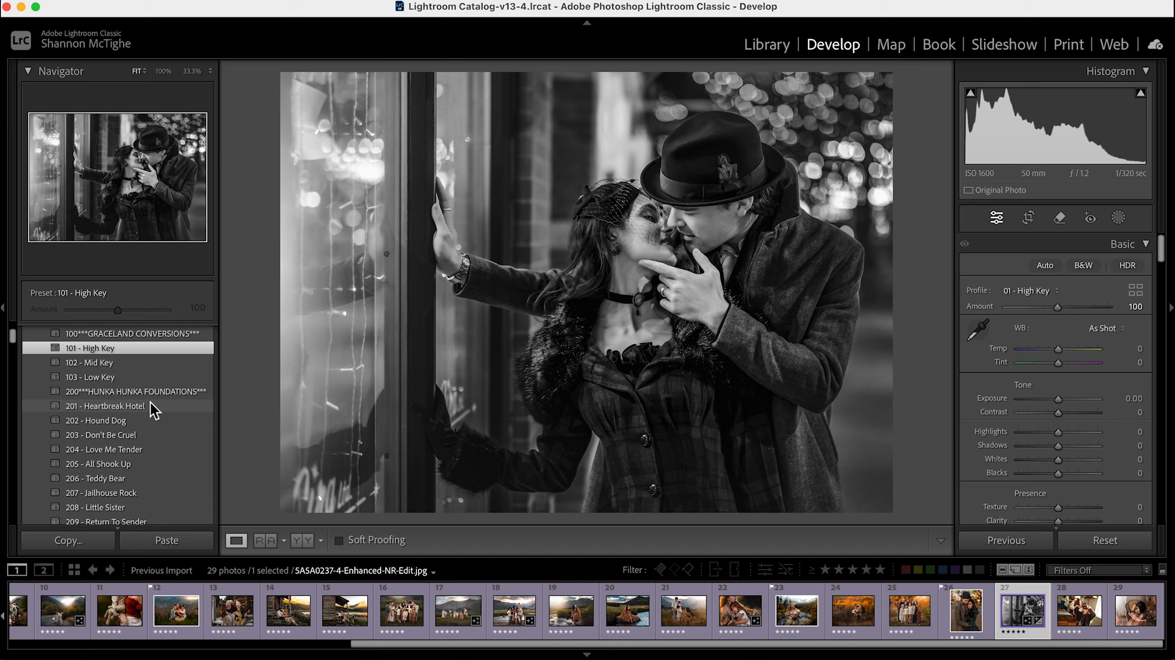
scroll(143, 413, down, 4)
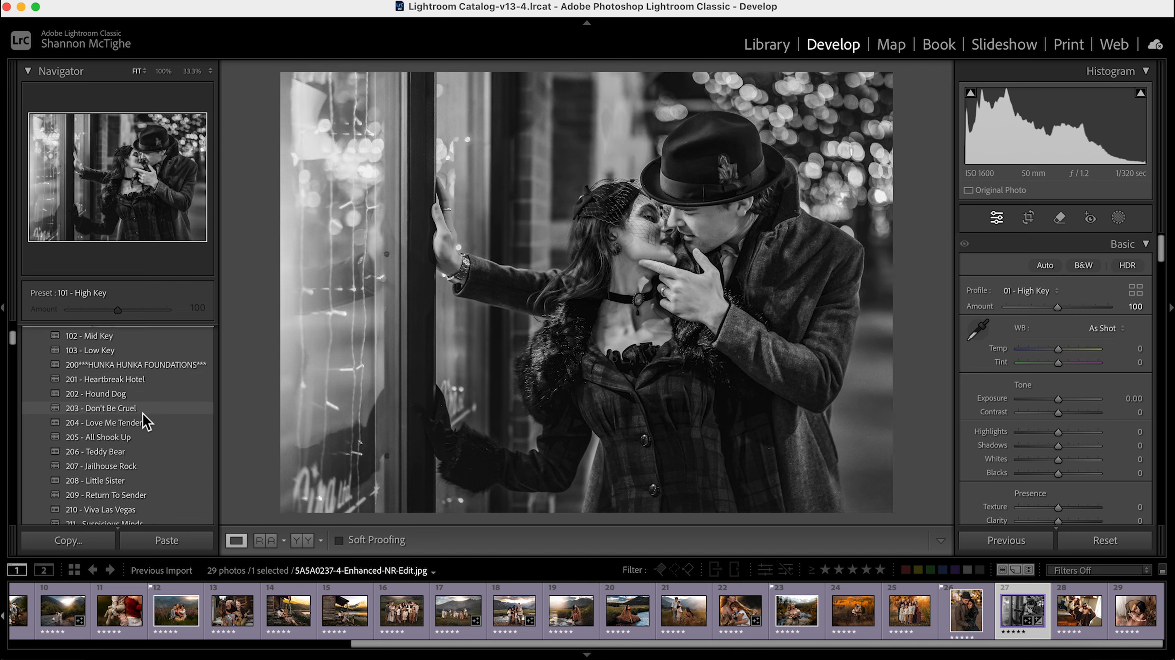
scroll(143, 415, down, 7)
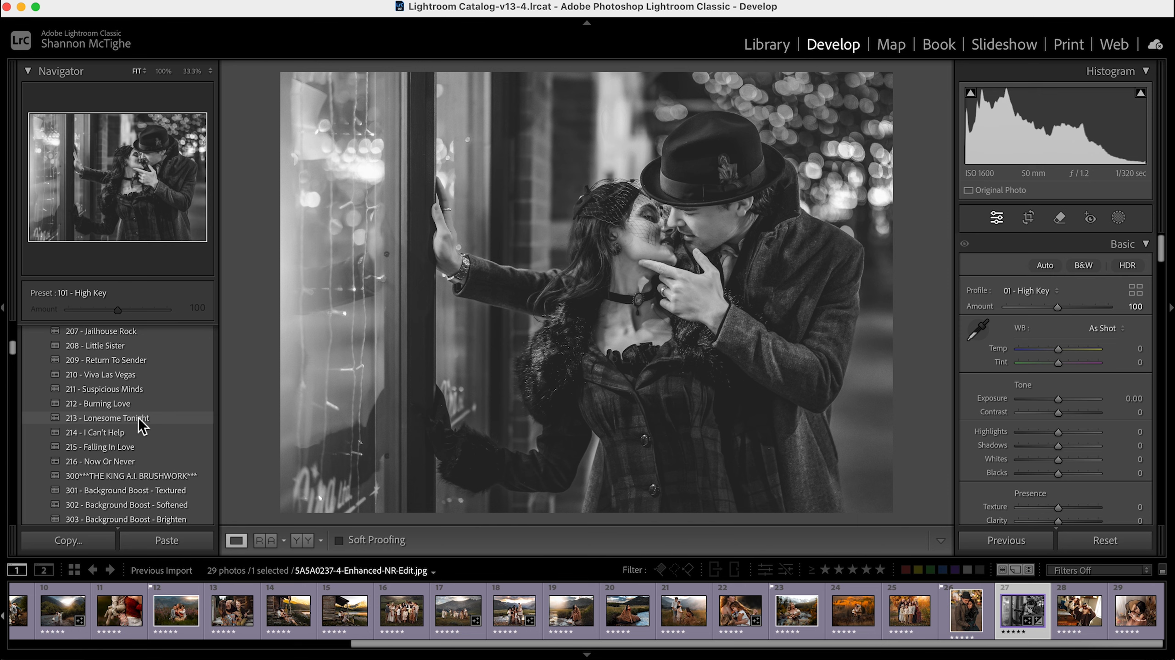
click(115, 448)
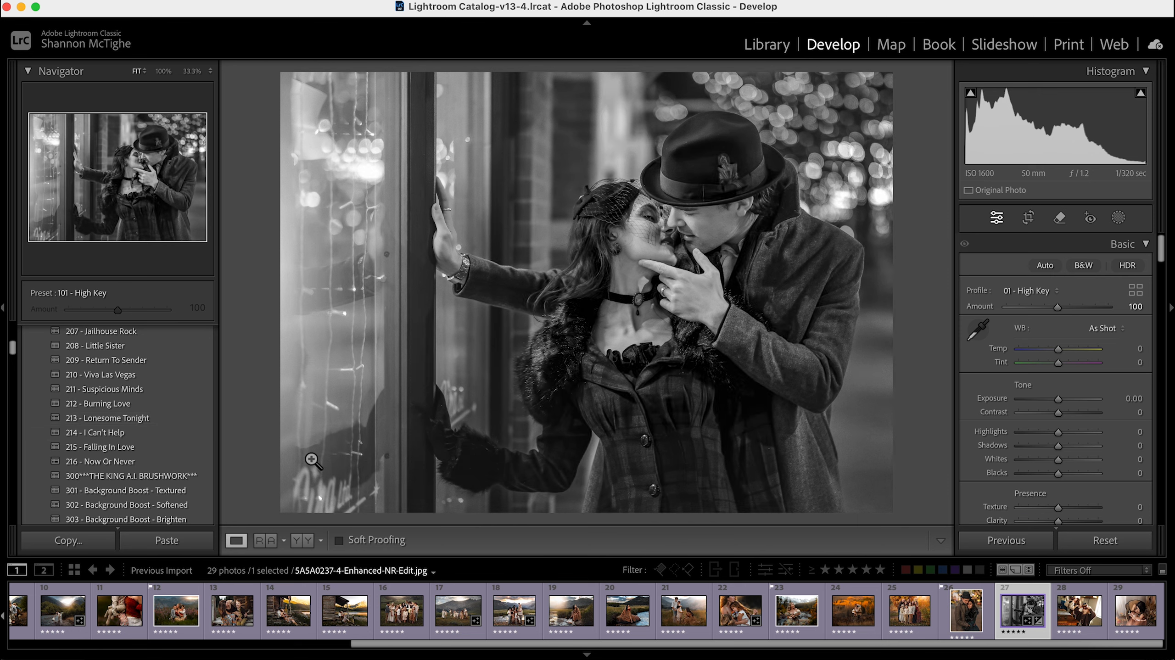
click(125, 448)
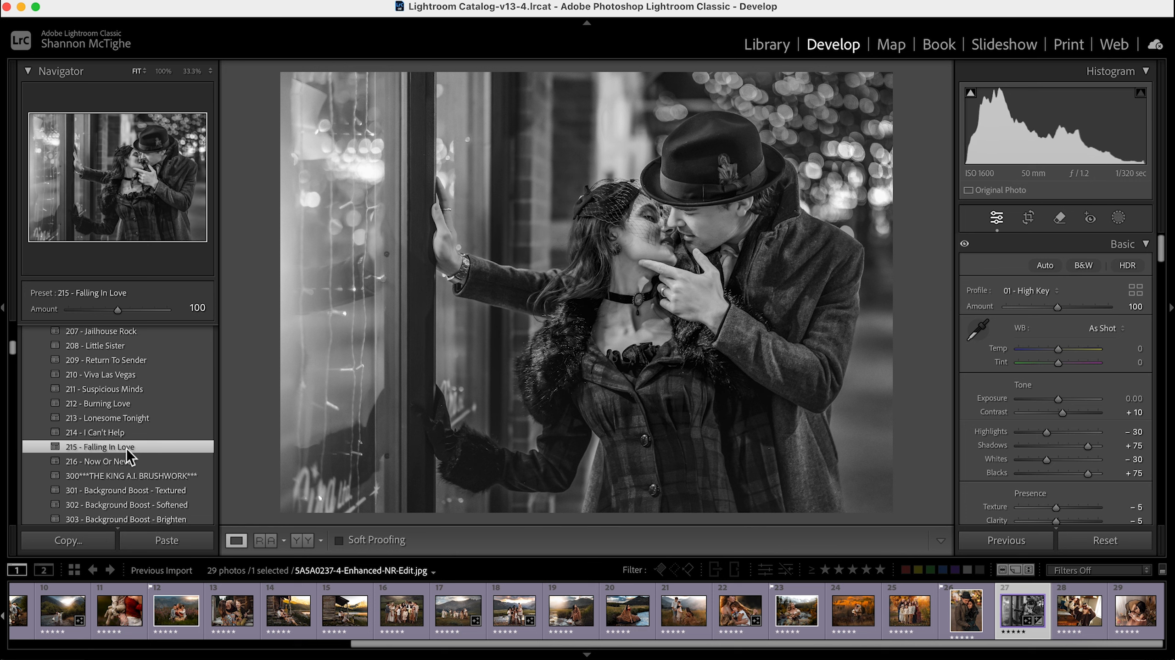
Apply the 313 - Subject Separation - Soft Darken preset and set its amount to 57.
scroll(127, 448, down, 3)
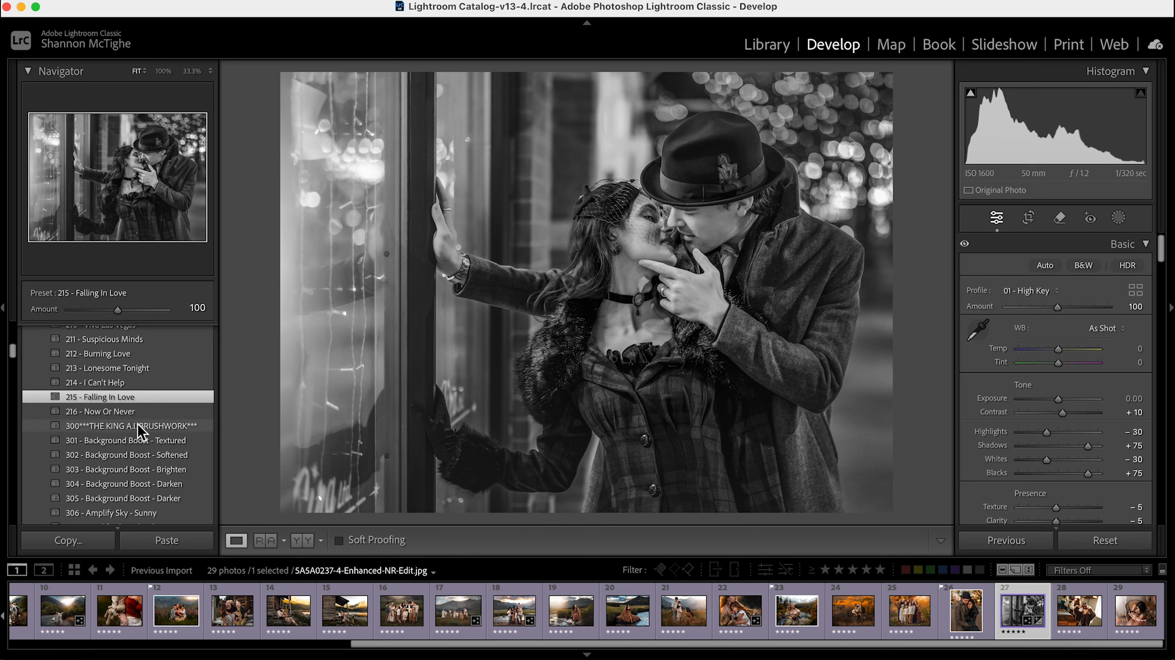
scroll(136, 426, down, 3)
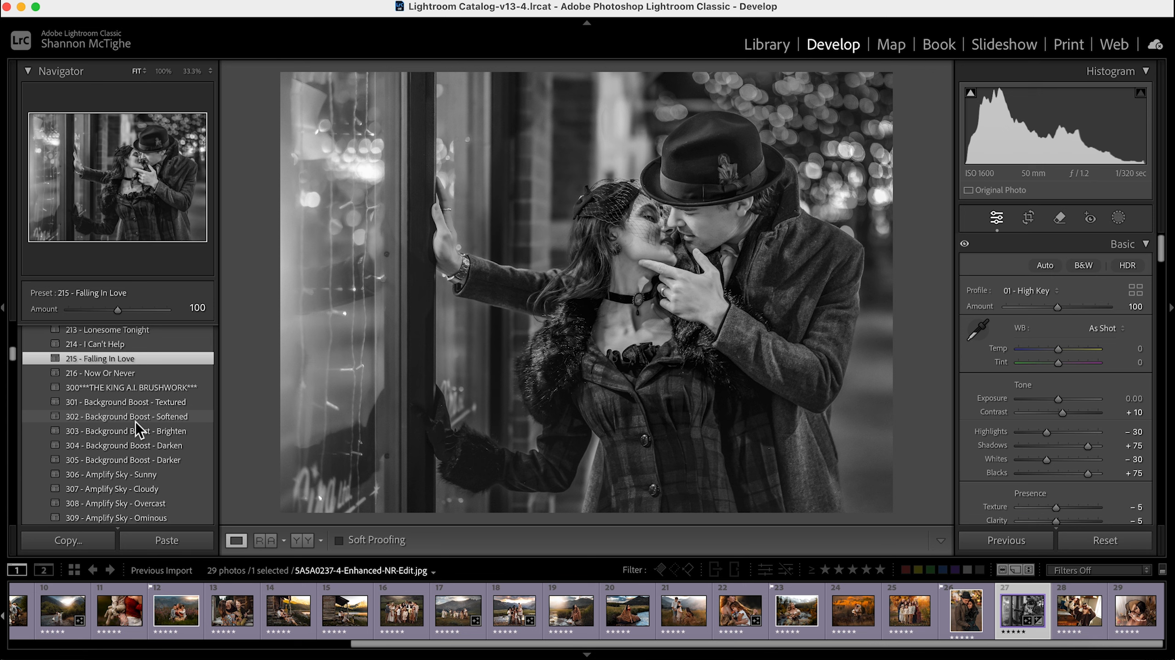
scroll(136, 422, down, 2)
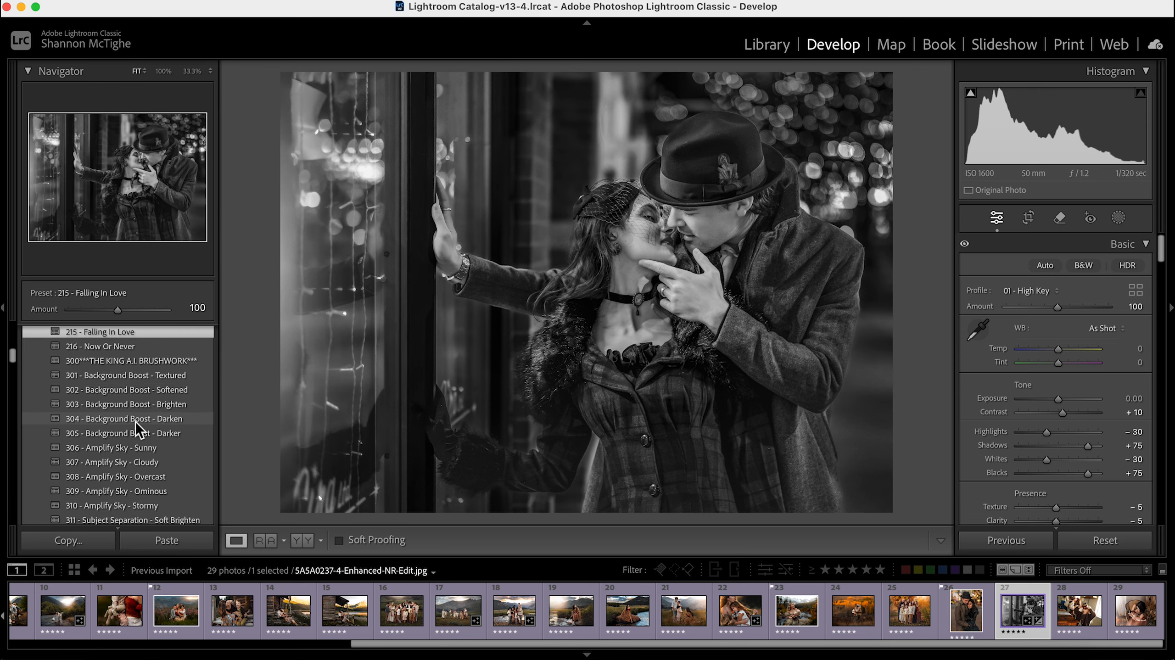
scroll(135, 422, down, 2)
scroll(136, 423, down, 5)
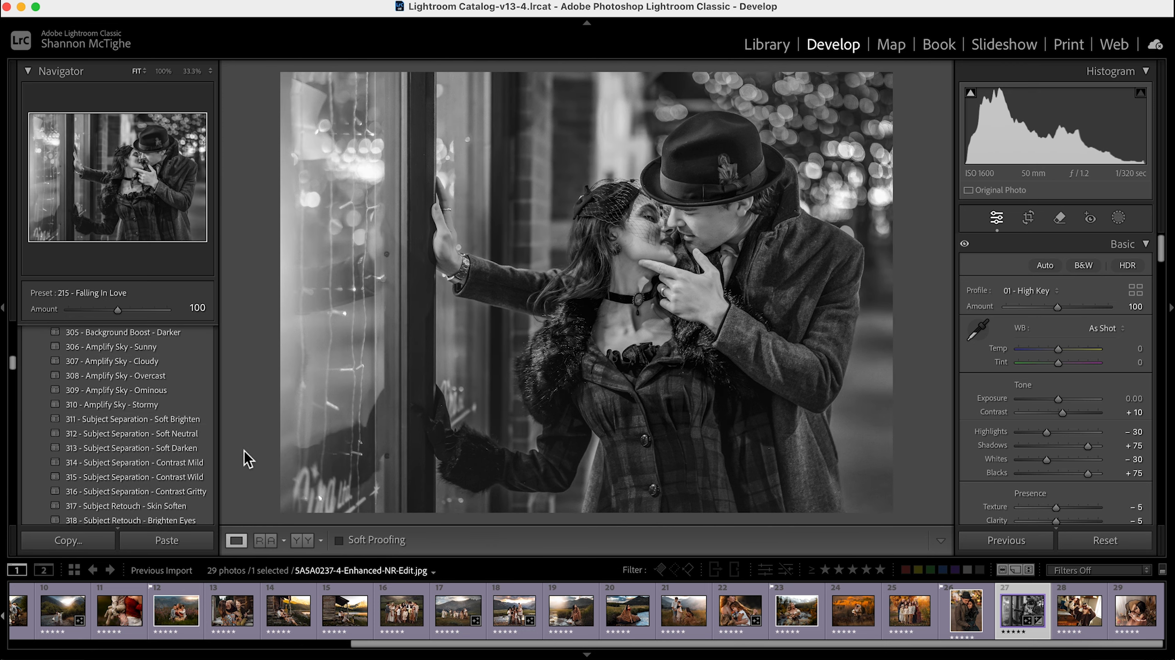
click(193, 448)
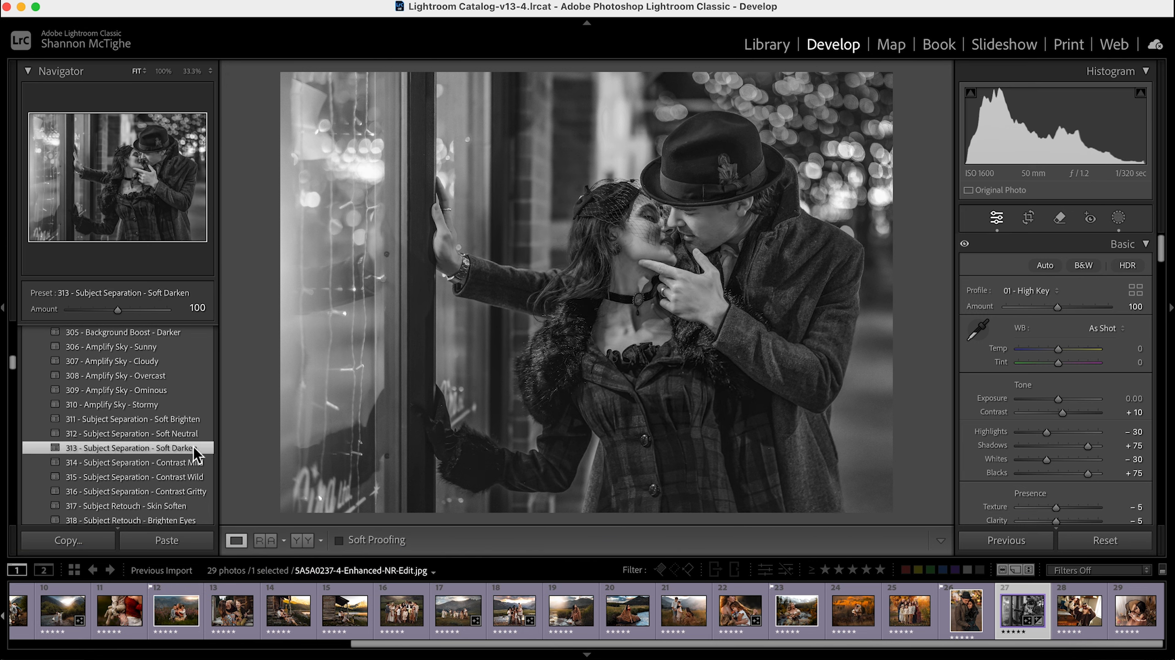
click(99, 312)
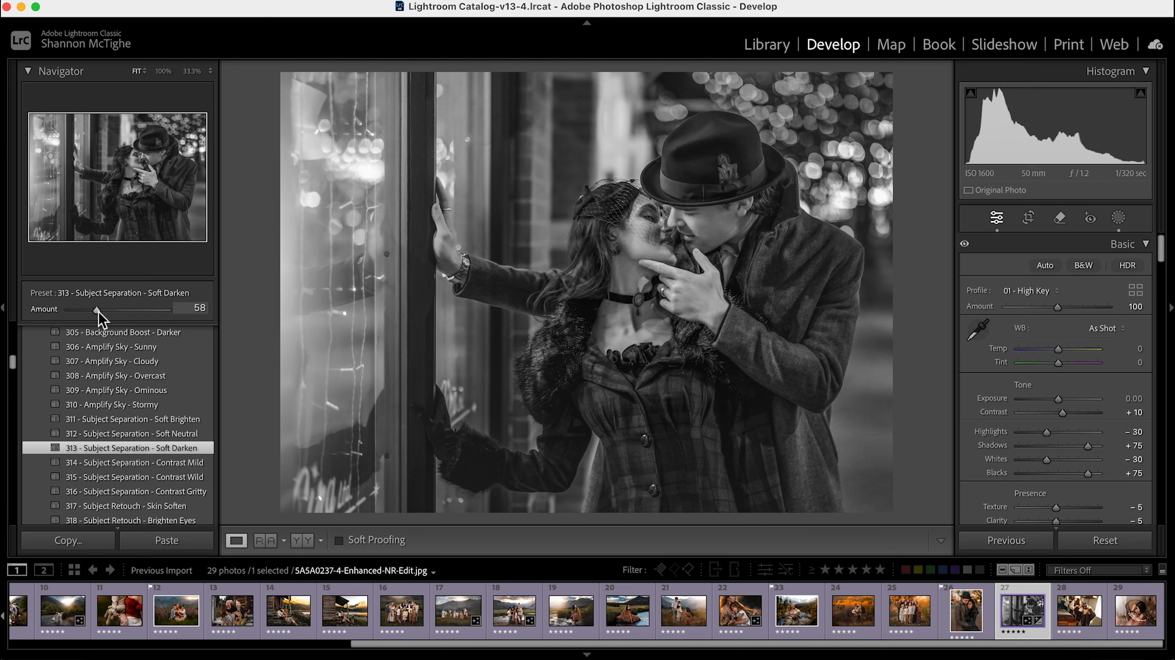
drag(99, 313, 99, 310)
Apply the 320 - Subject Retouch - Clothes Contrast preset and set its amount to 82.
scroll(121, 395, down, 5)
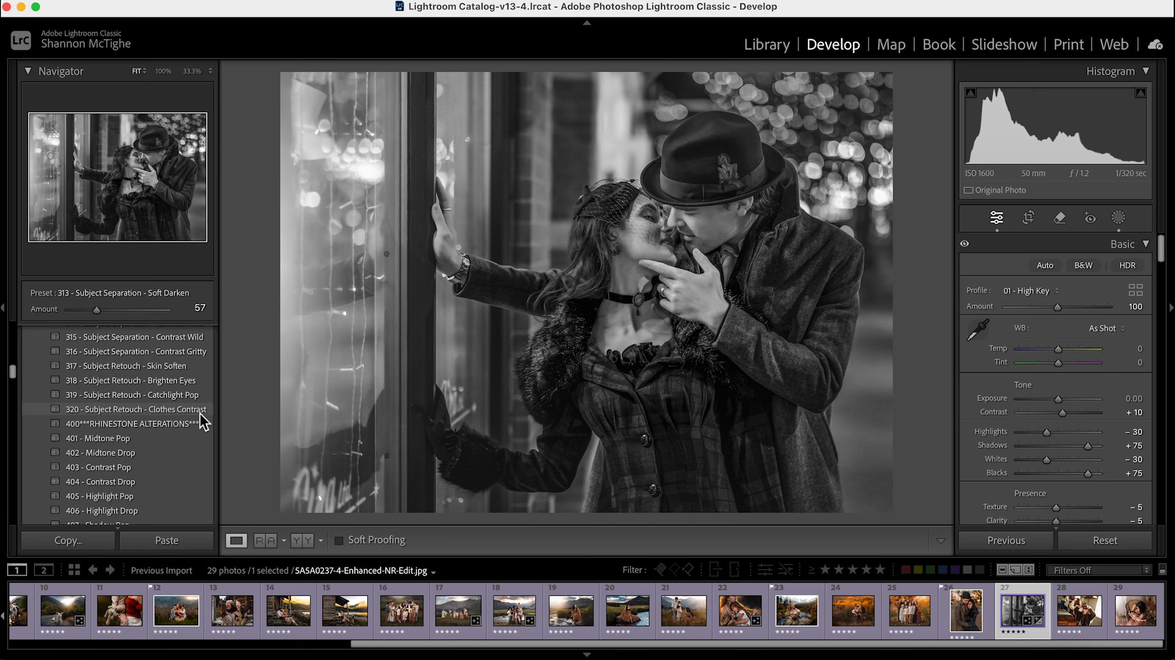
click(181, 410)
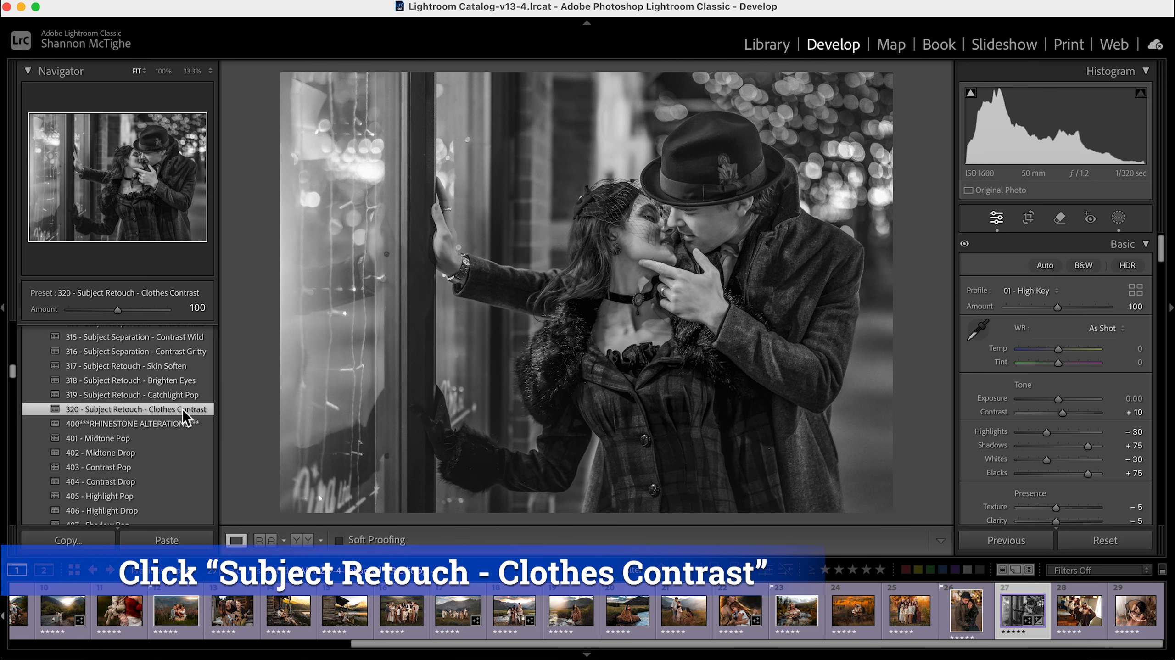
click(110, 310)
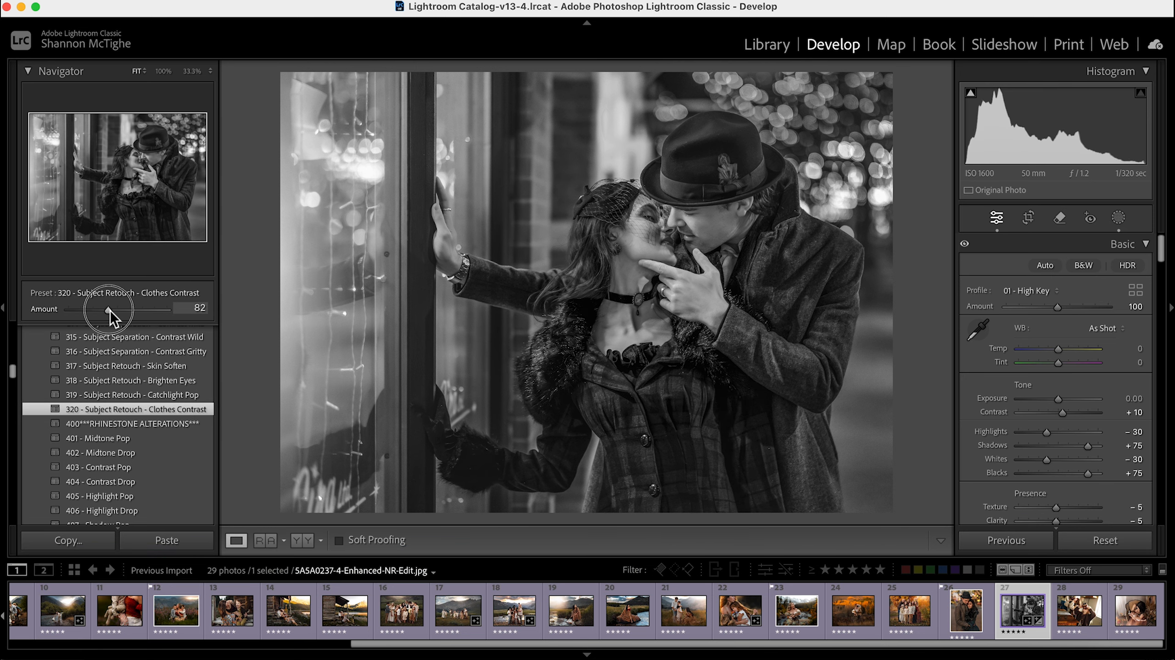
Apply the 402 - Midtone Drop preset and set its amount to 20.
scroll(111, 393, down, 2)
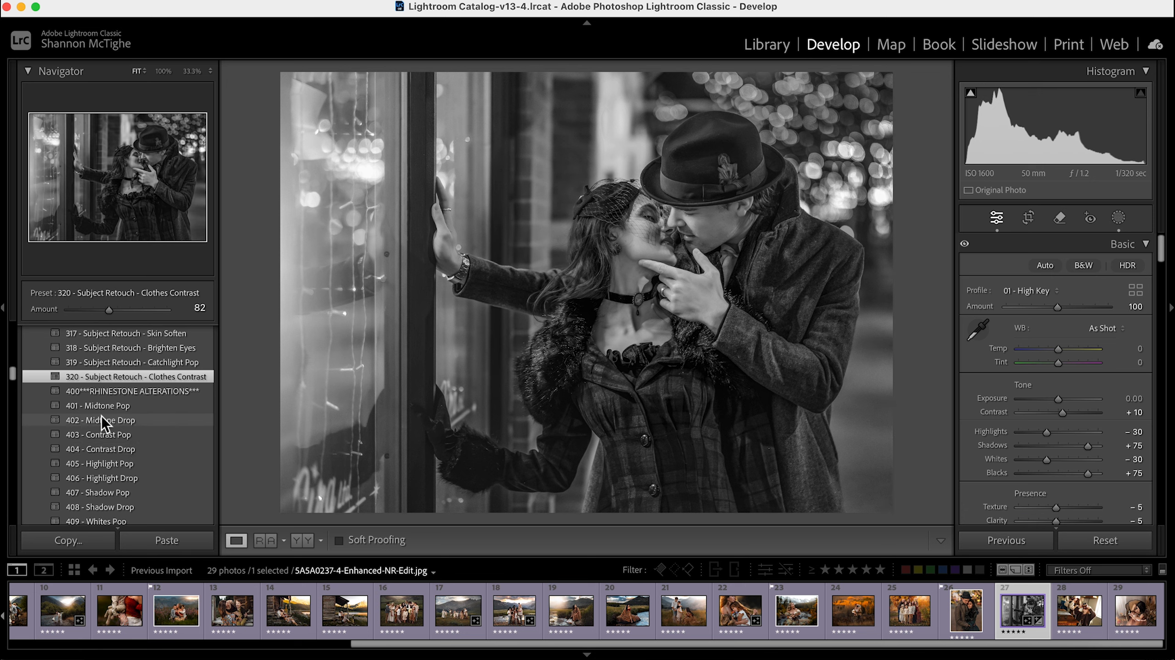
click(125, 420)
drag(83, 312, 79, 313)
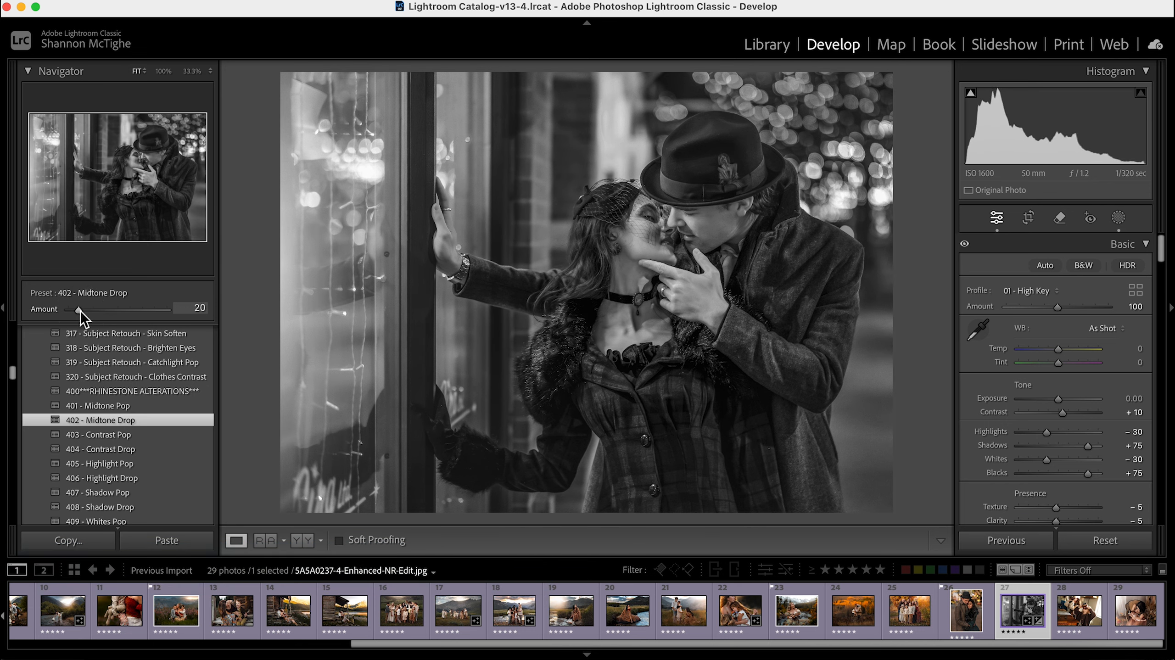
Apply the 403 - Contrast Pop preset and set its amount to 70.
scroll(107, 412, down, 3)
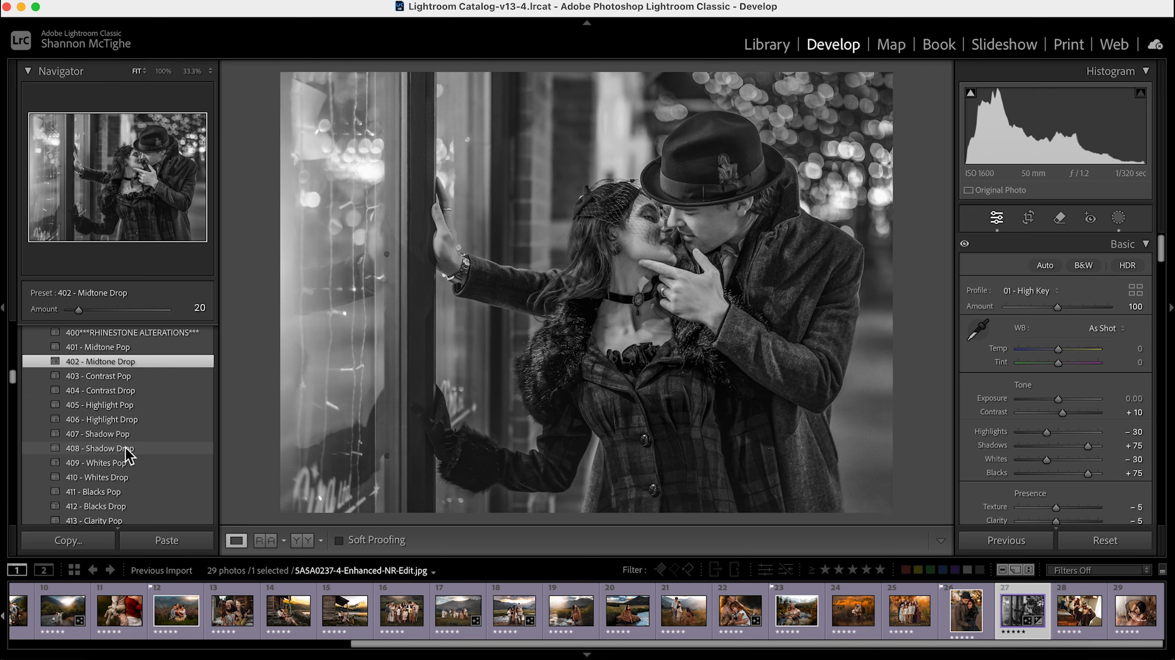
scroll(117, 467, down, 2)
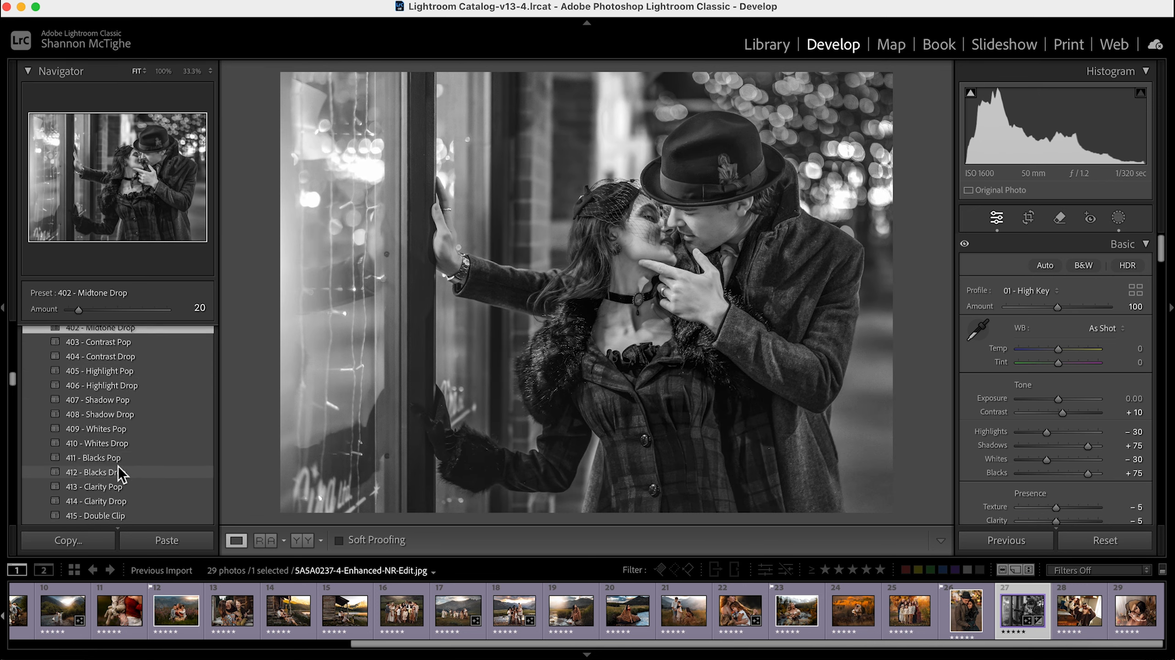
scroll(118, 467, down, 2)
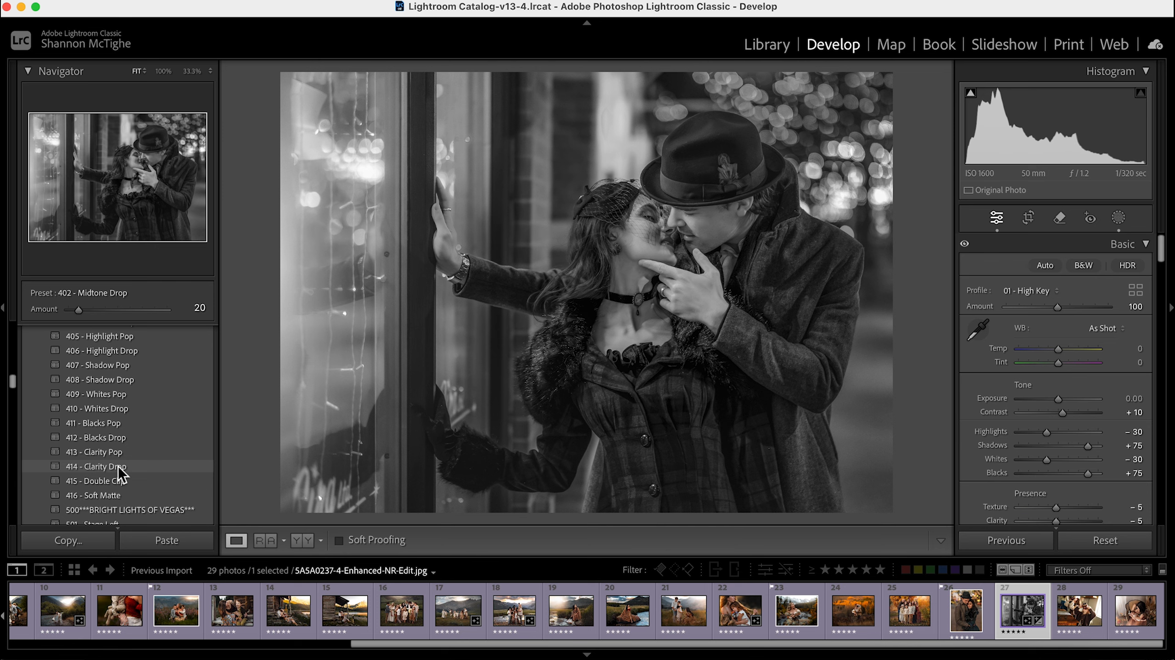
scroll(119, 466, up, 4)
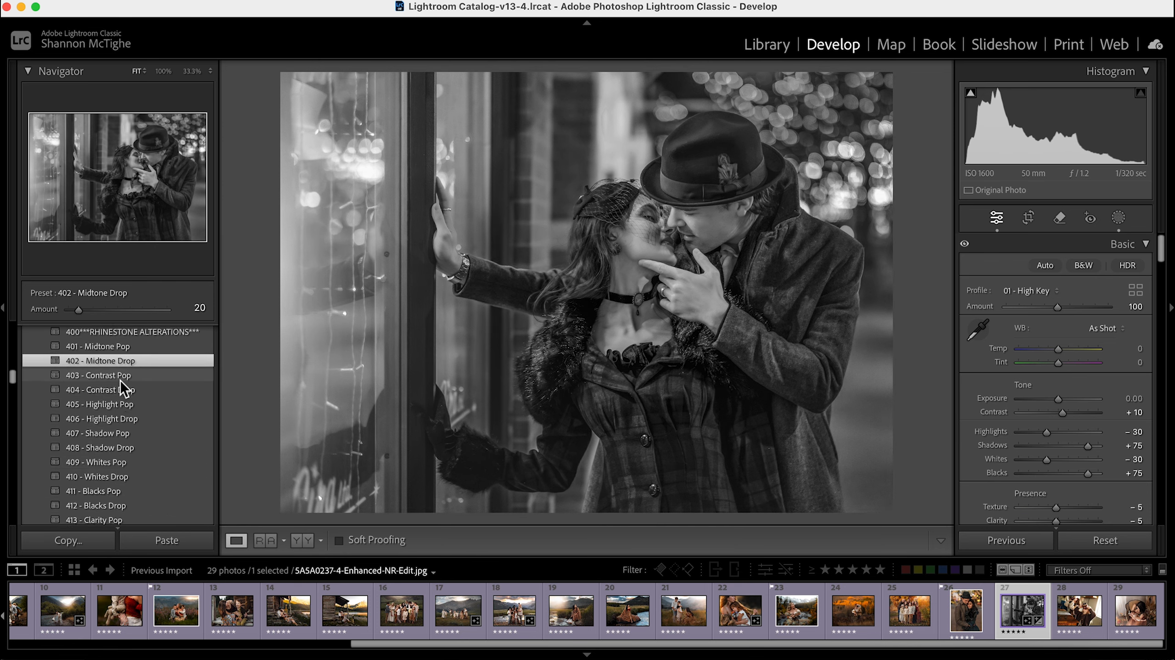
click(132, 379)
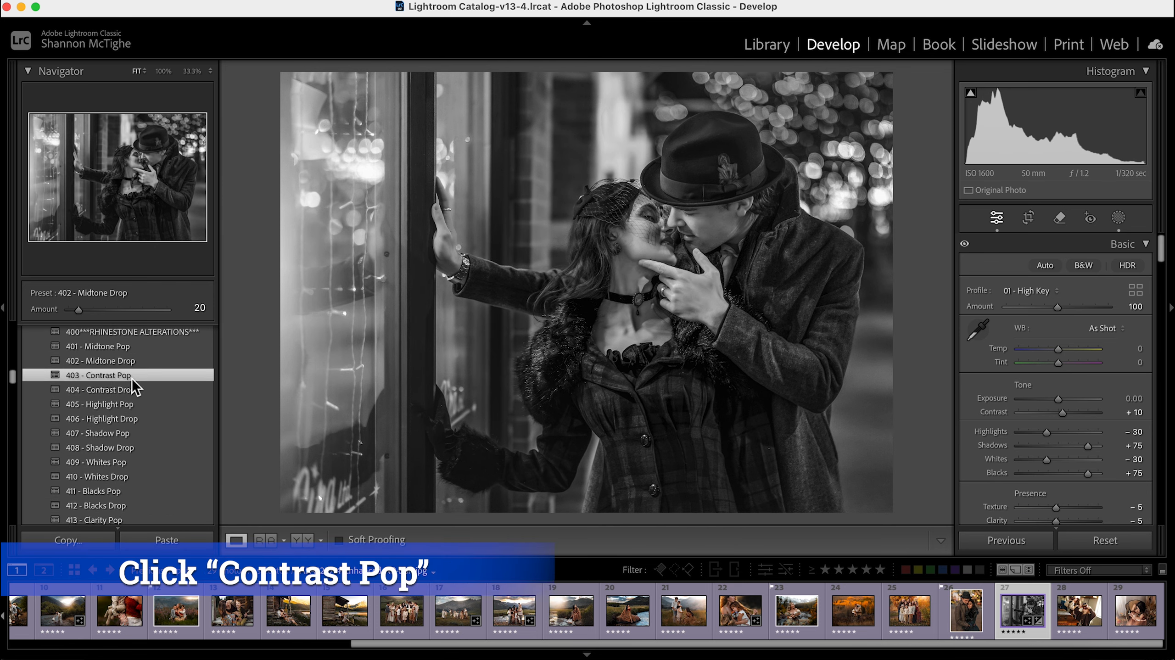
click(105, 310)
drag(105, 312, 105, 312)
Apply the 415 - Double Clip preset at amount 31 and the 416 - Soft Matte preset at amount 22.
scroll(106, 409, down, 5)
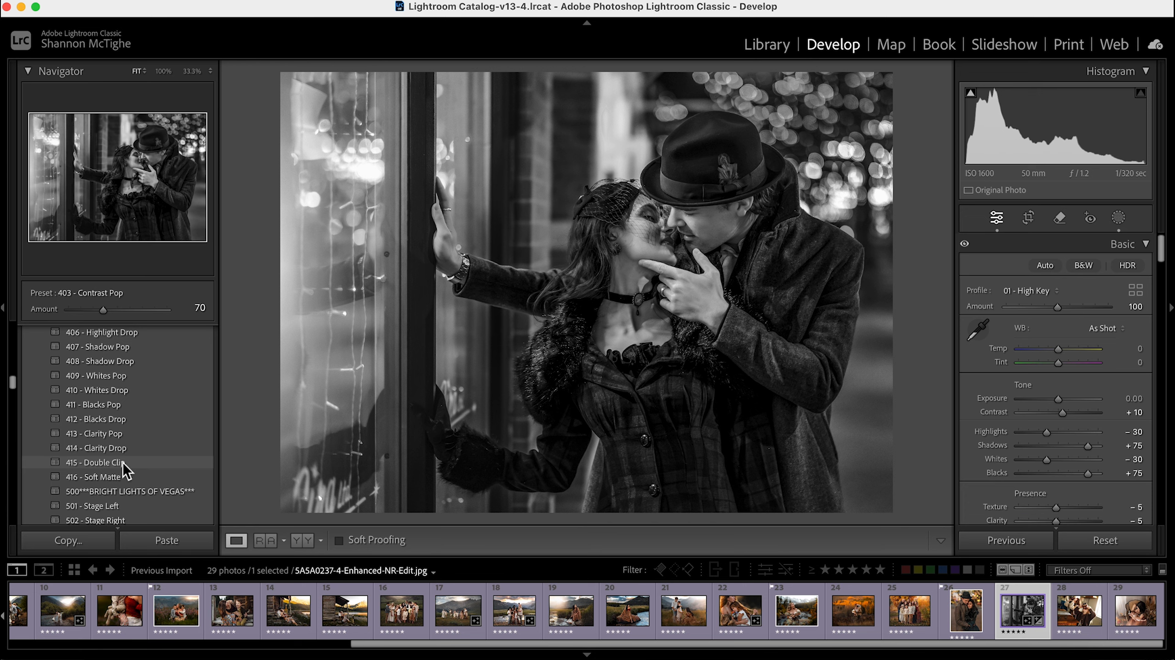
click(123, 463)
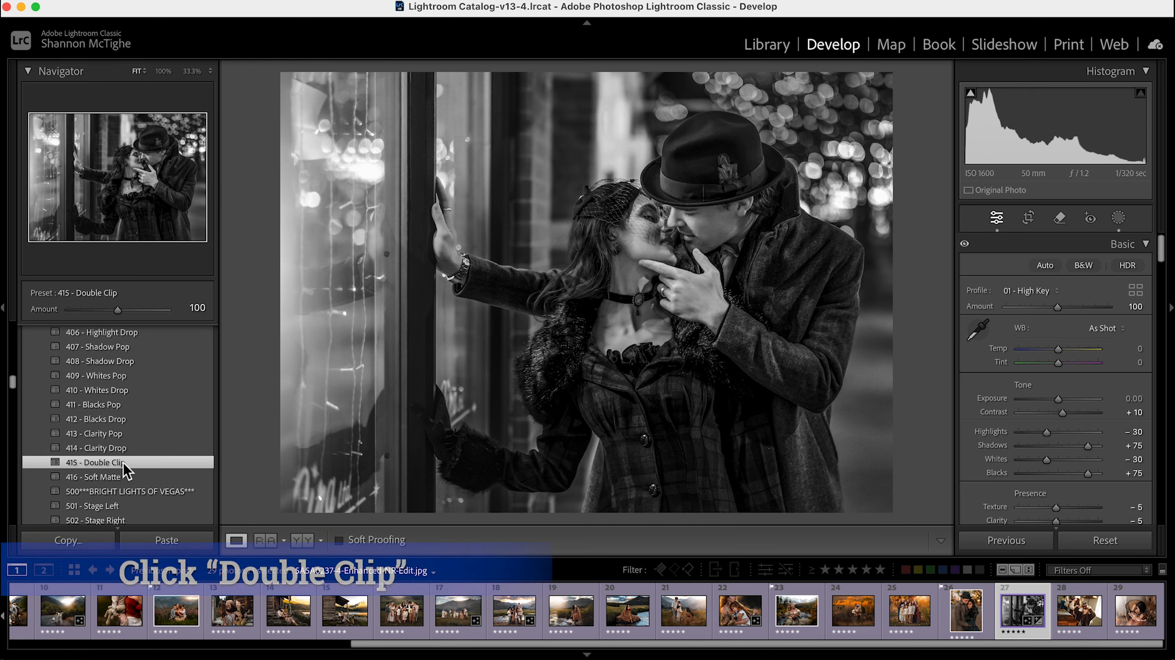
click(84, 314)
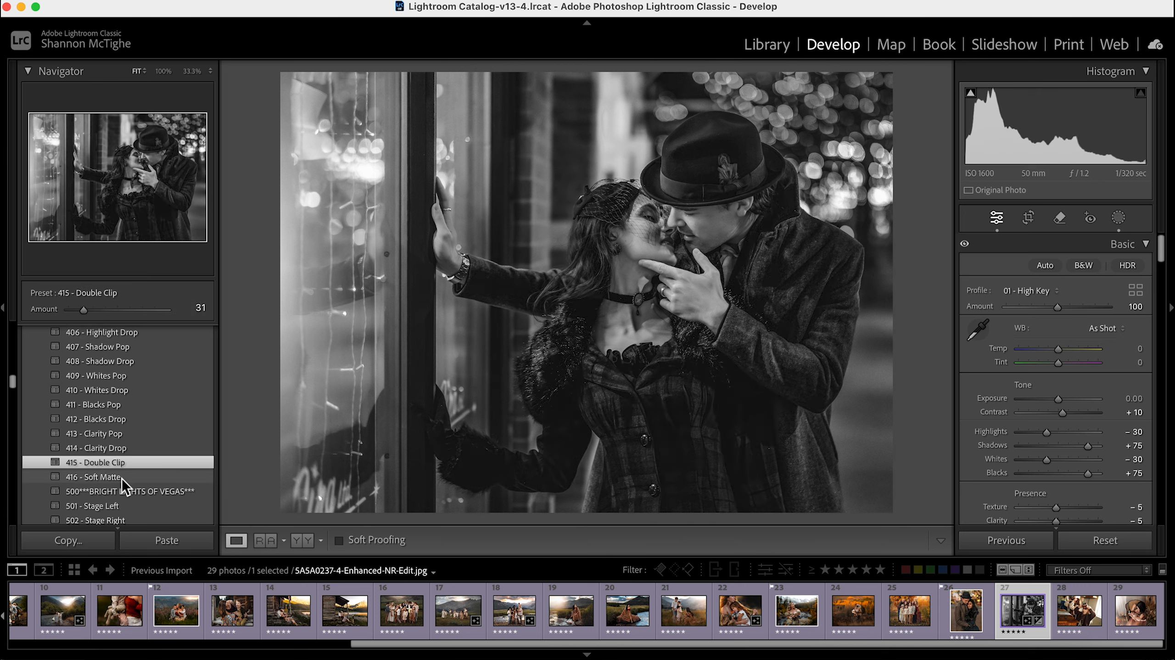
click(118, 480)
click(81, 308)
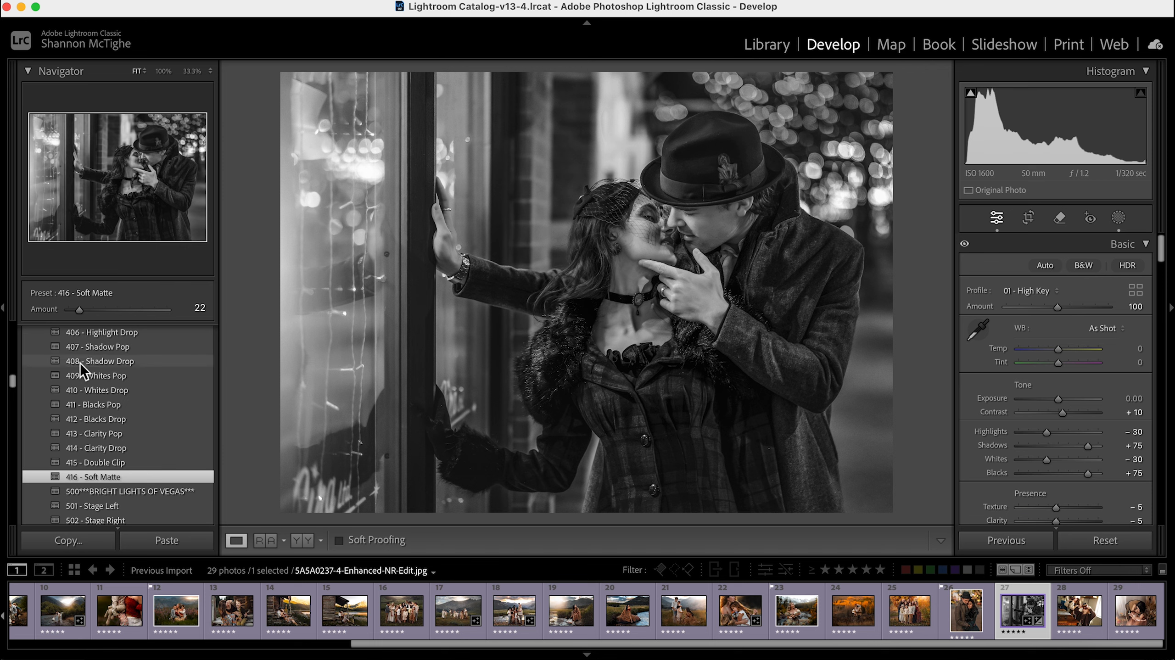
Add the lighting presets 501 - Stage Left and 504 - Corner Right to the photo.
scroll(83, 369, down, 5)
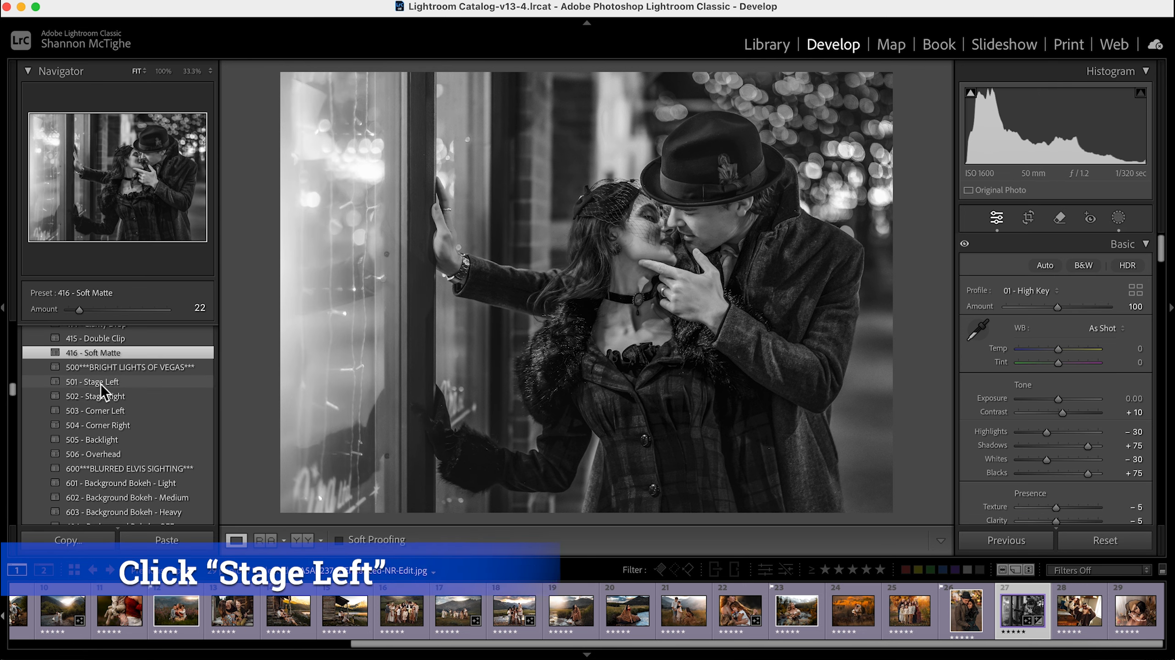
click(102, 382)
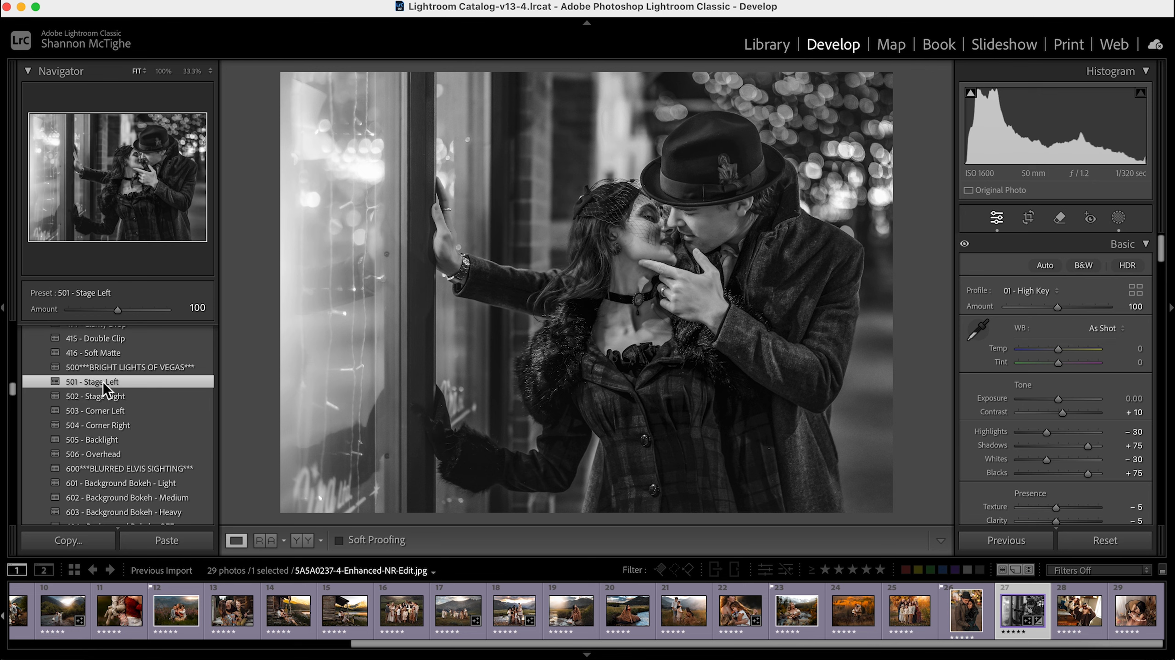
click(116, 427)
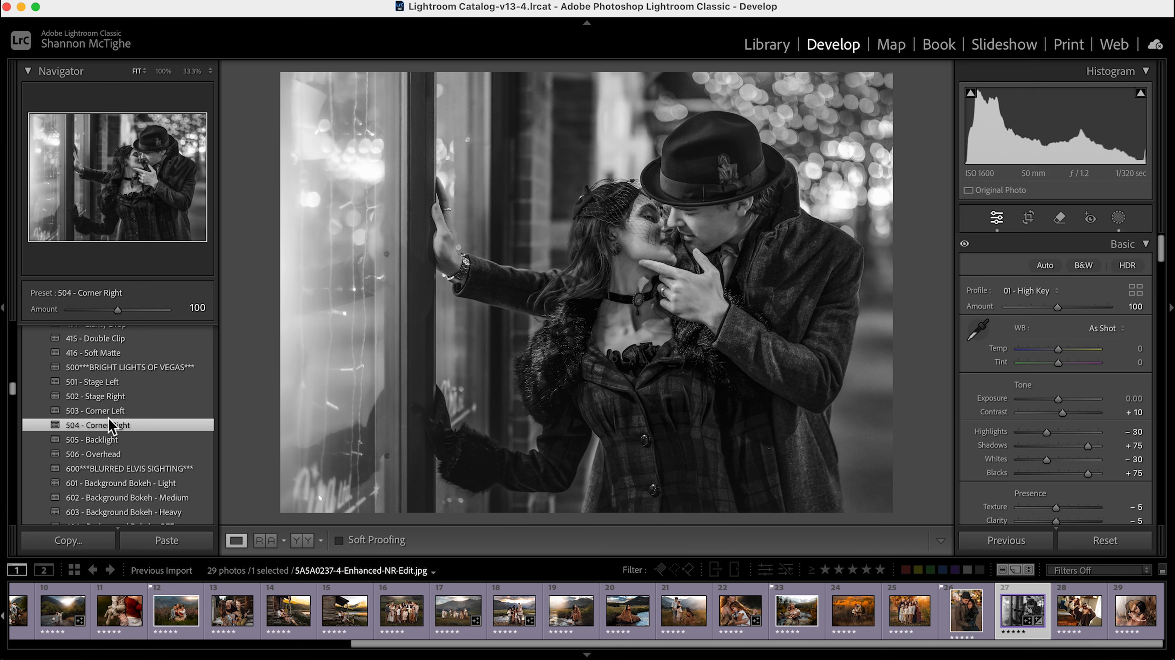
Apply the 601 - Background Bokeh - Light preset and set its amount to 59.
scroll(109, 419, down, 3)
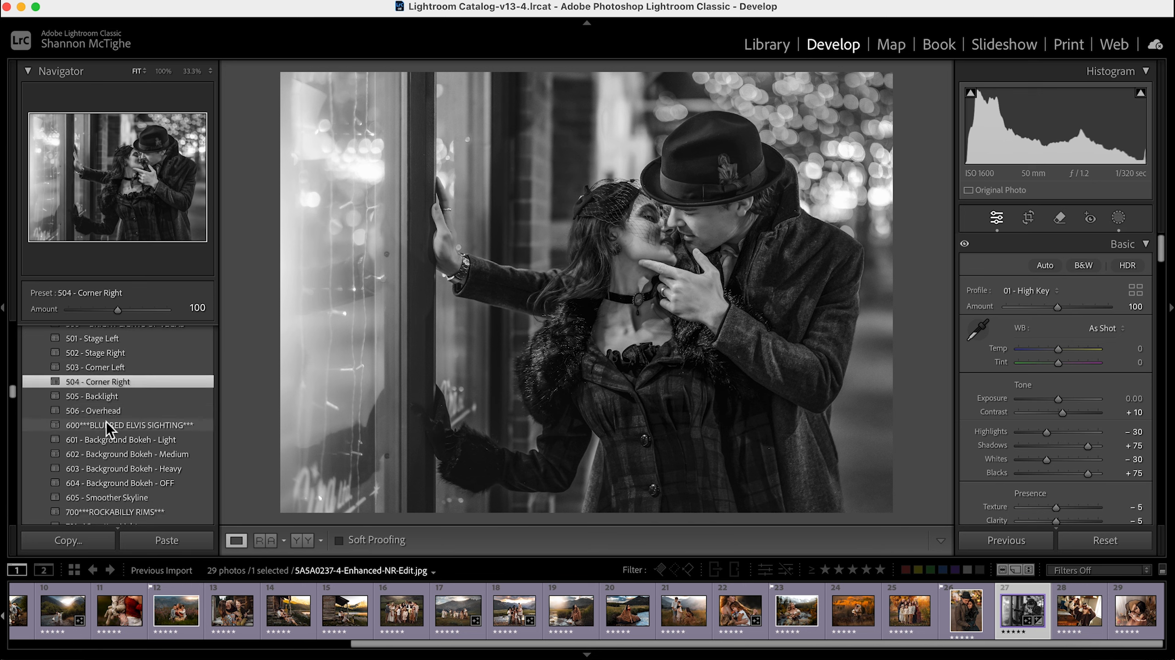
scroll(107, 422, down, 2)
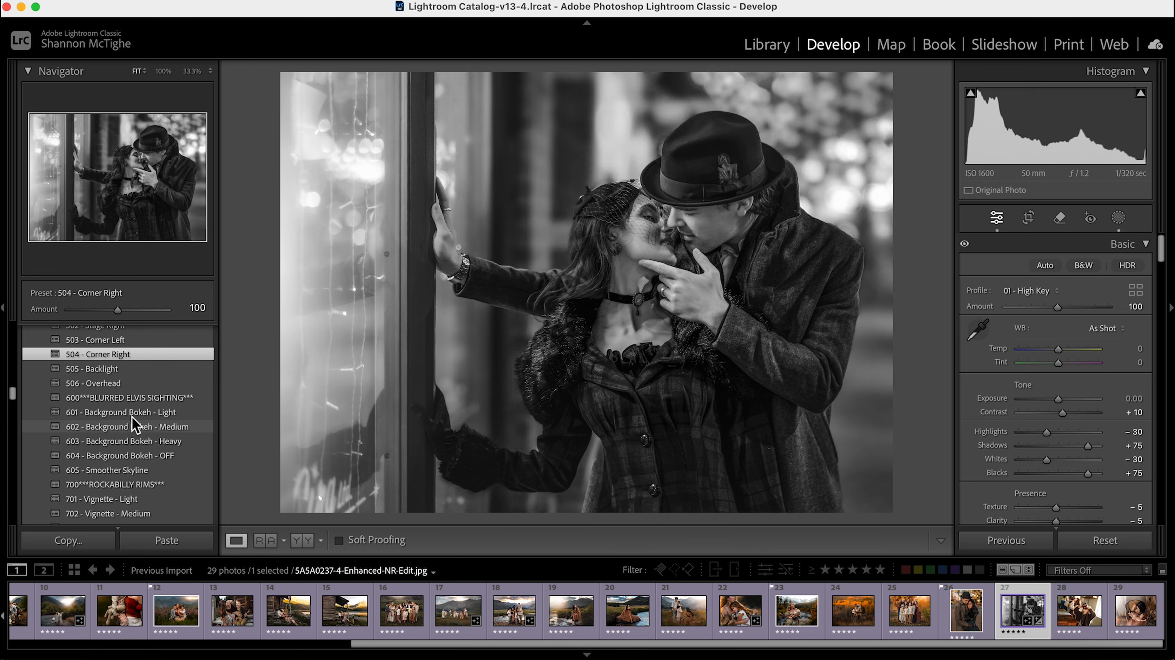
click(153, 412)
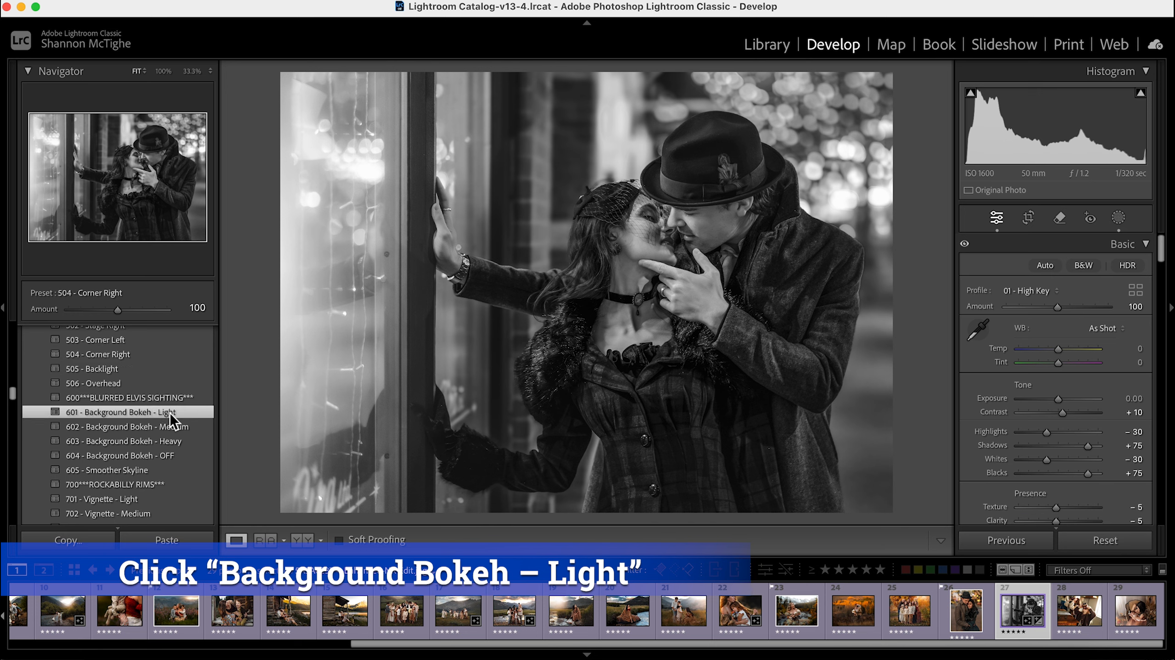
click(98, 310)
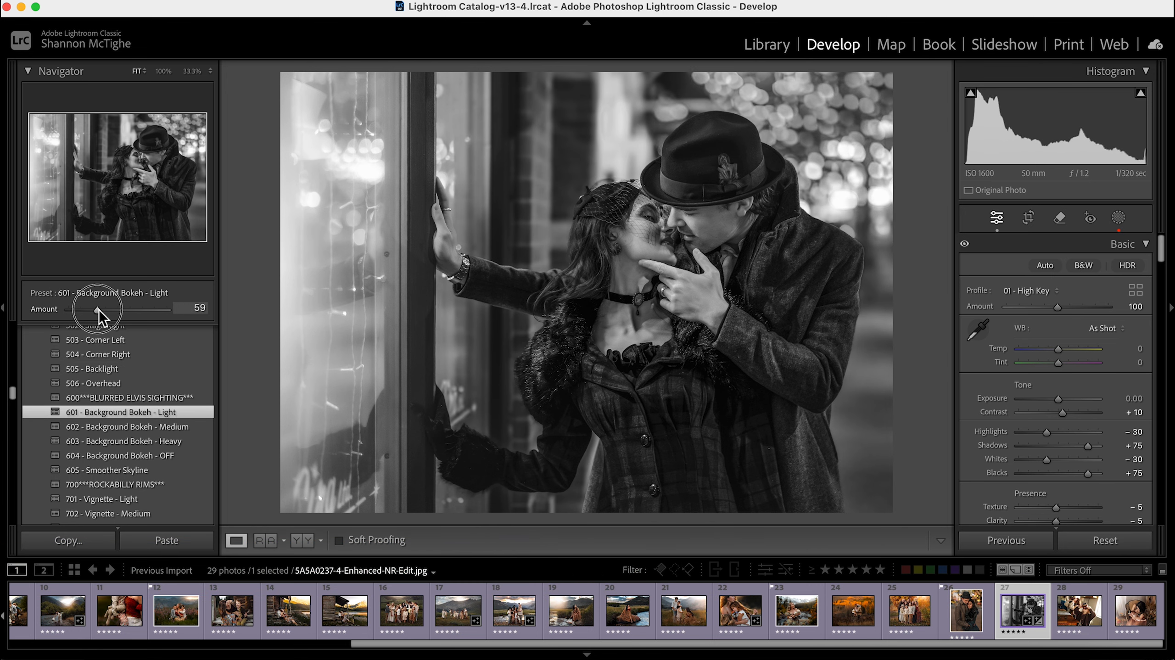
Set the 601 - Background Bokeh - Light preset's amount to 55 and apply the 805 - Morning Fire preset.
drag(99, 310, 97, 310)
scroll(90, 411, down, 3)
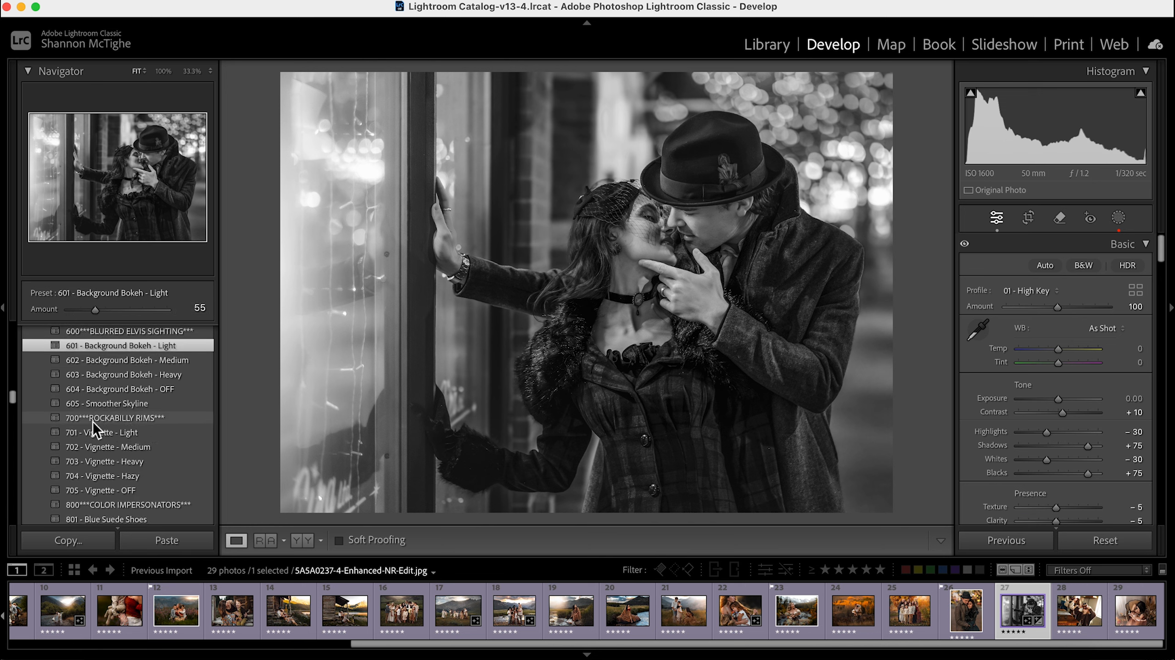
scroll(109, 426, down, 3)
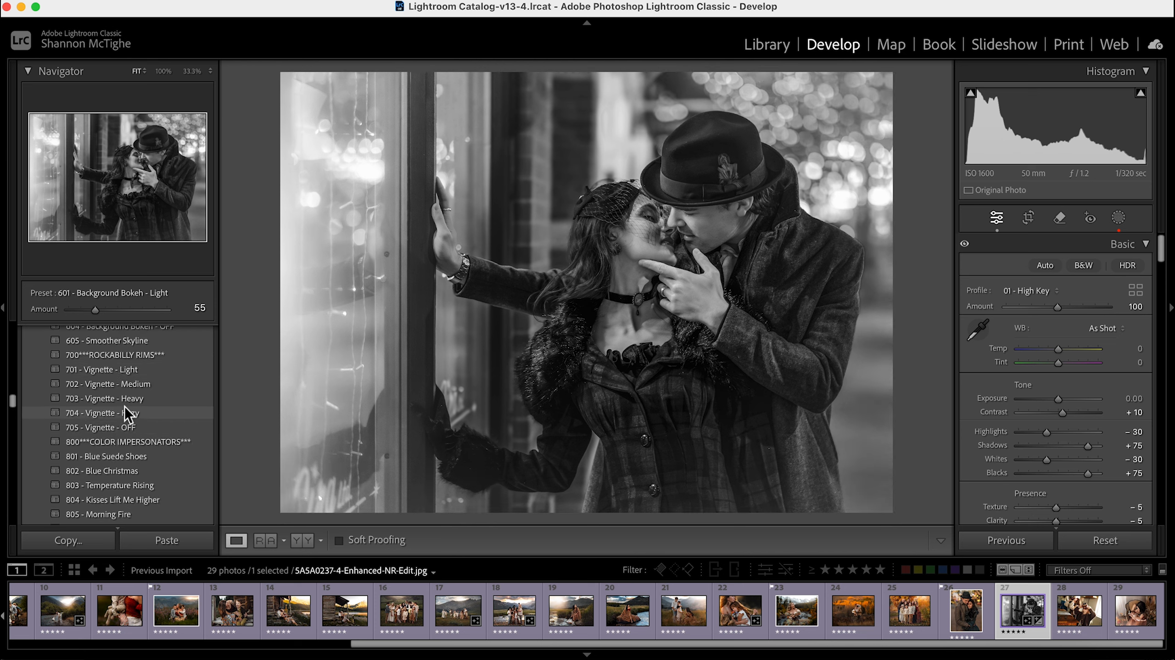
scroll(130, 378, down, 1)
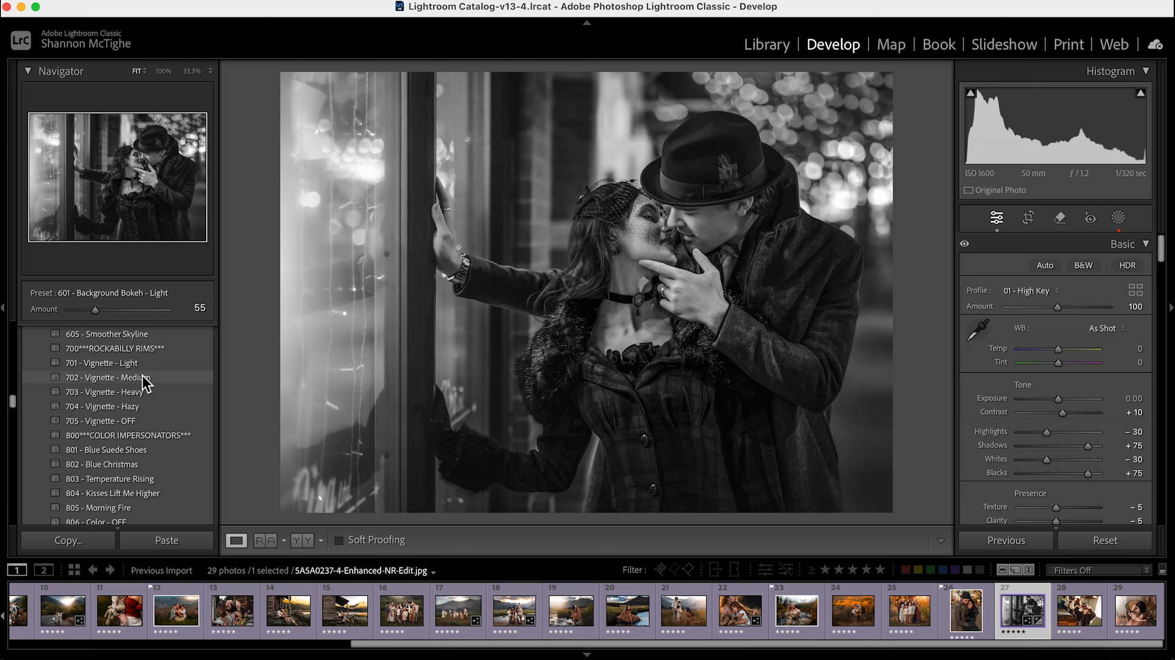
scroll(143, 376, down, 3)
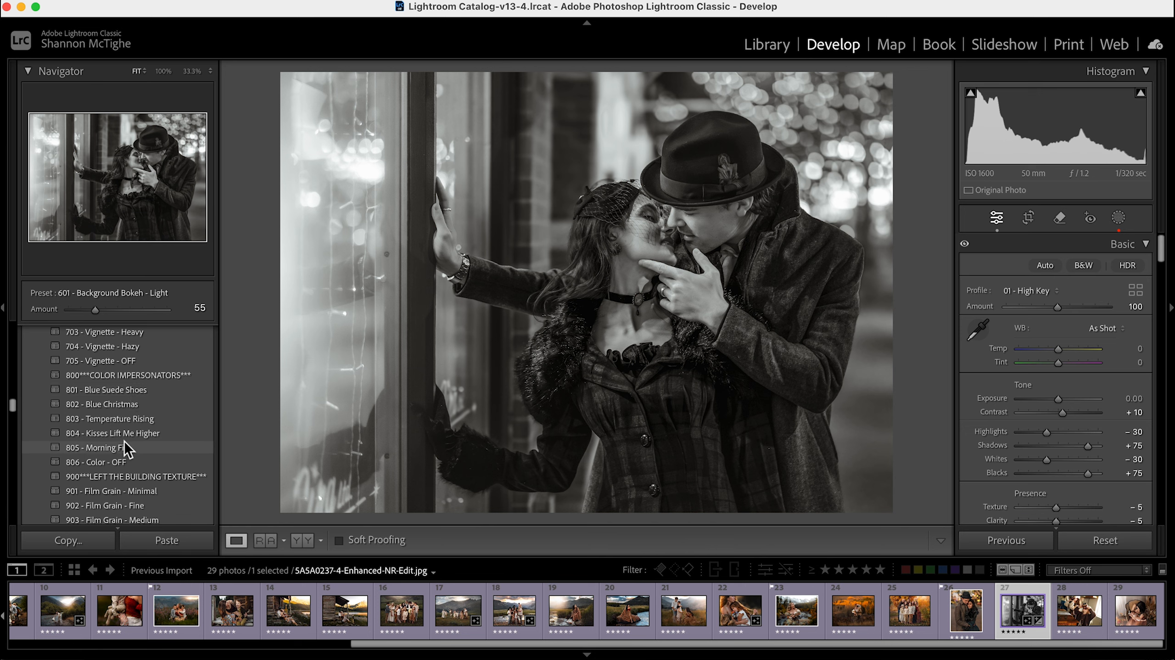
click(132, 447)
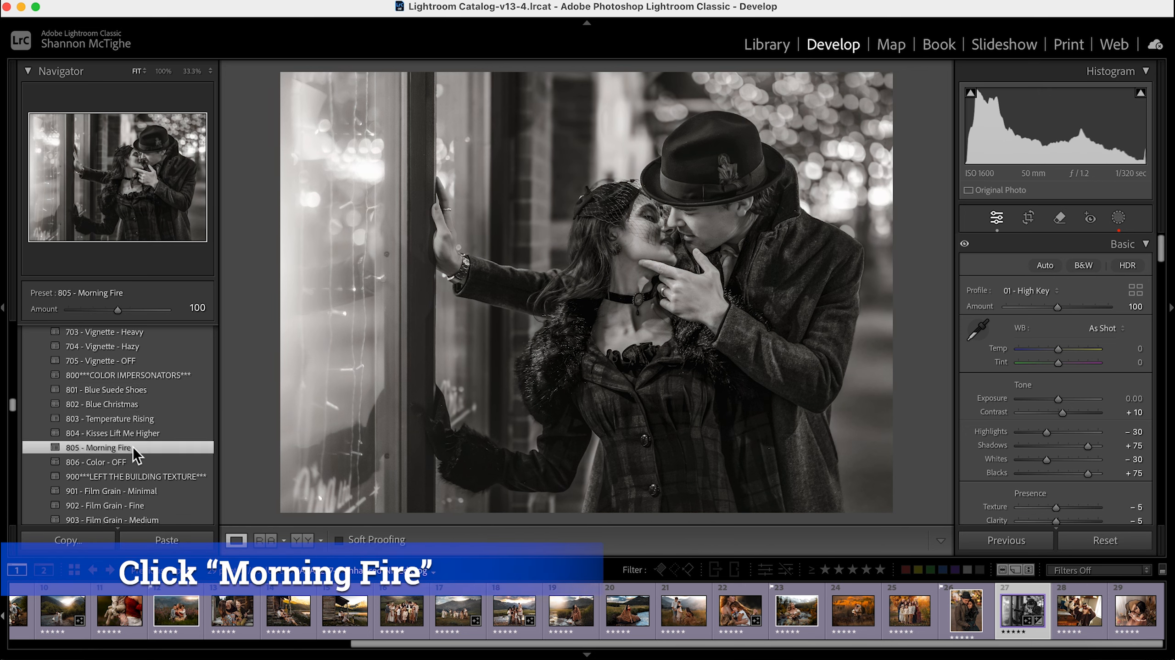
Apply the 903 - Film Grain - Medium preset and set its amount to 128.
scroll(132, 447, down, 5)
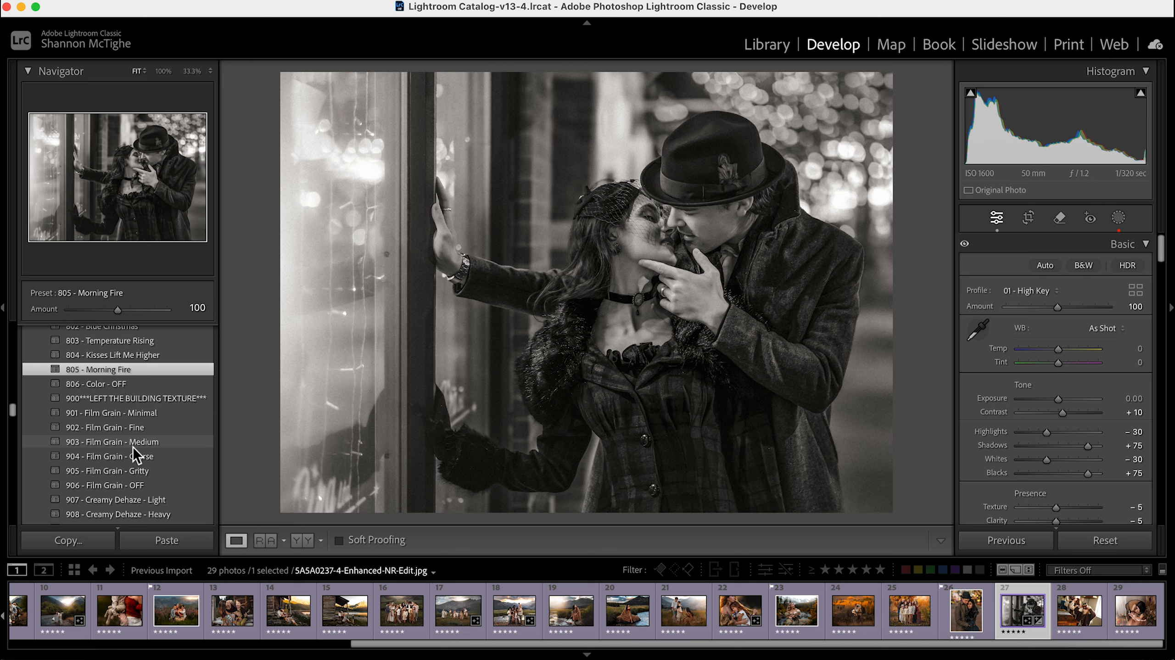
scroll(160, 417, down, 1)
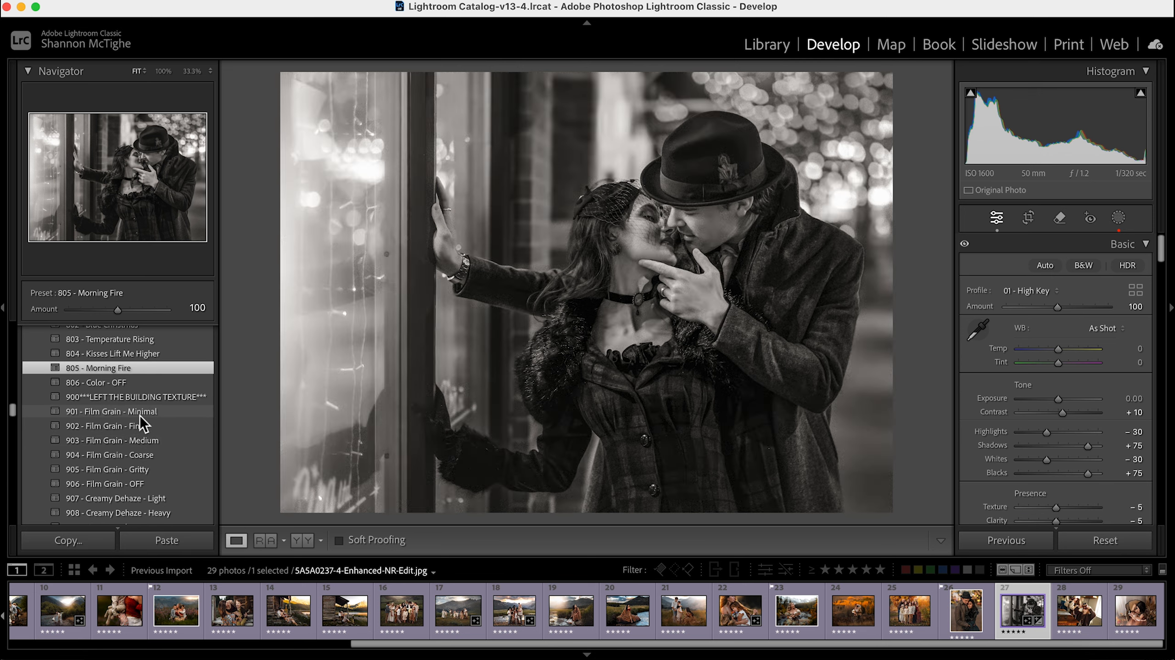
scroll(137, 443, down, 1)
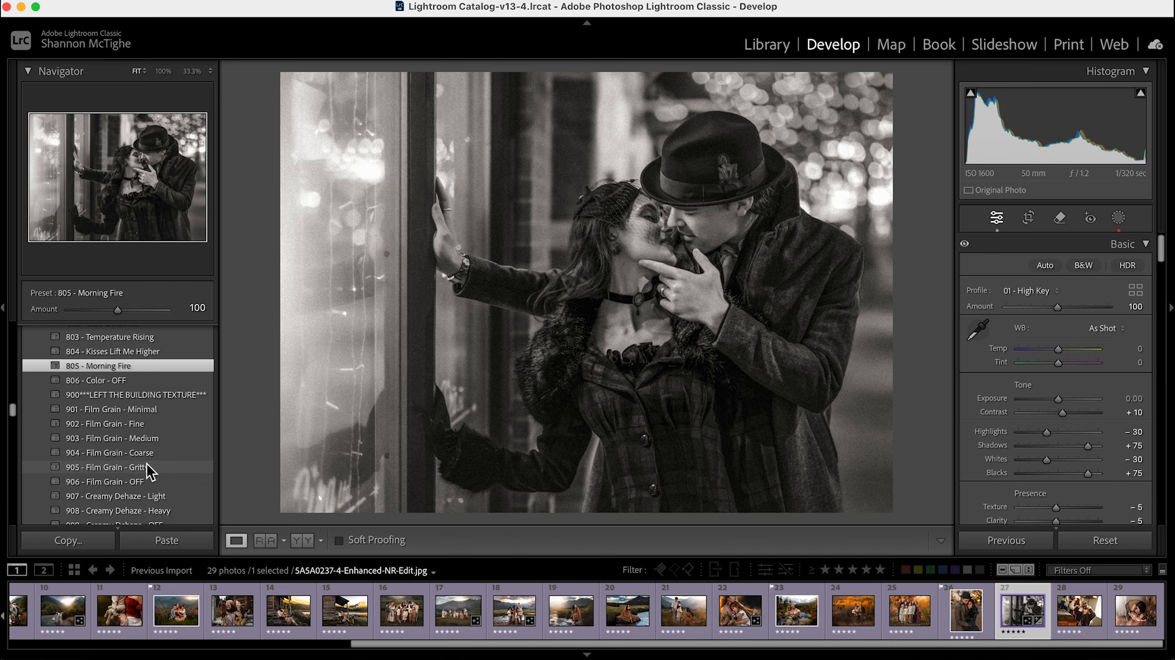
click(150, 439)
drag(134, 310, 132, 312)
Apply the 907 - Creamy Dehaze - Light preset, and sharpen the photo with 913 - Sharpen - Moderate after trying 912 - Sharpen - Subtle.
scroll(130, 402, down, 2)
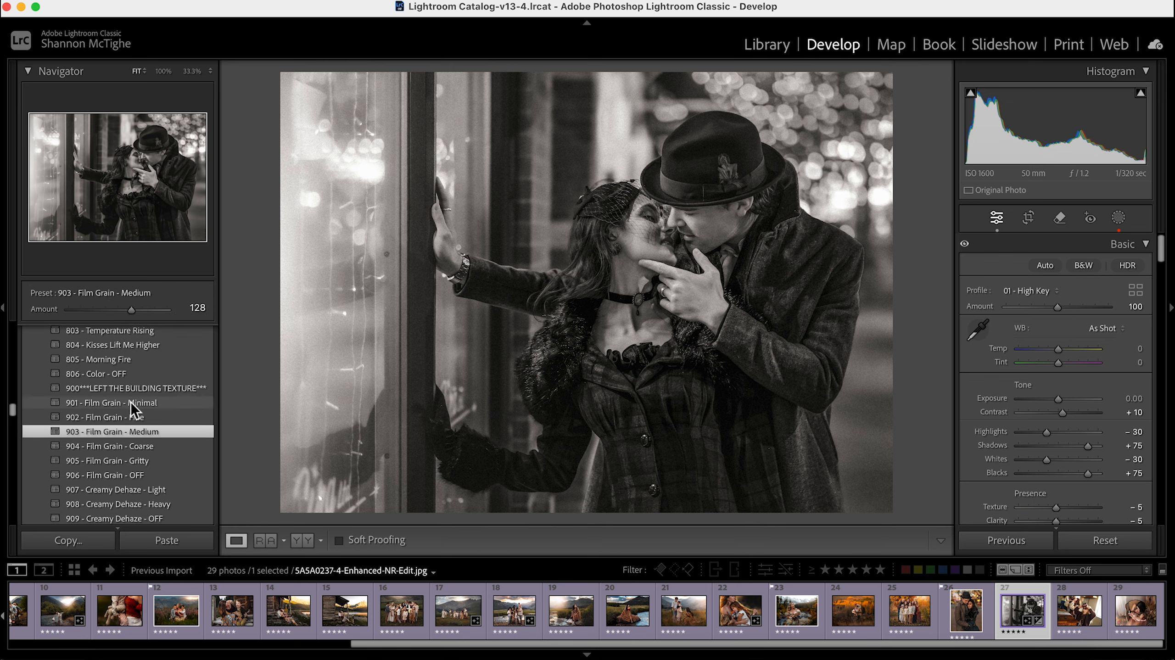
click(140, 484)
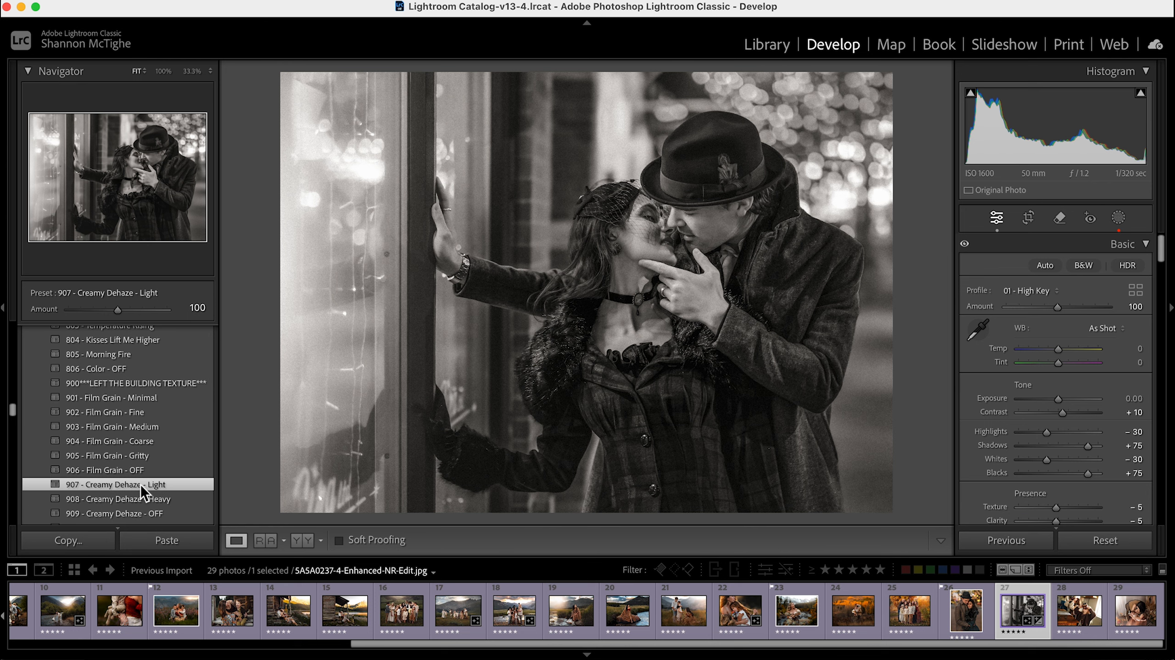
scroll(141, 485, down, 4)
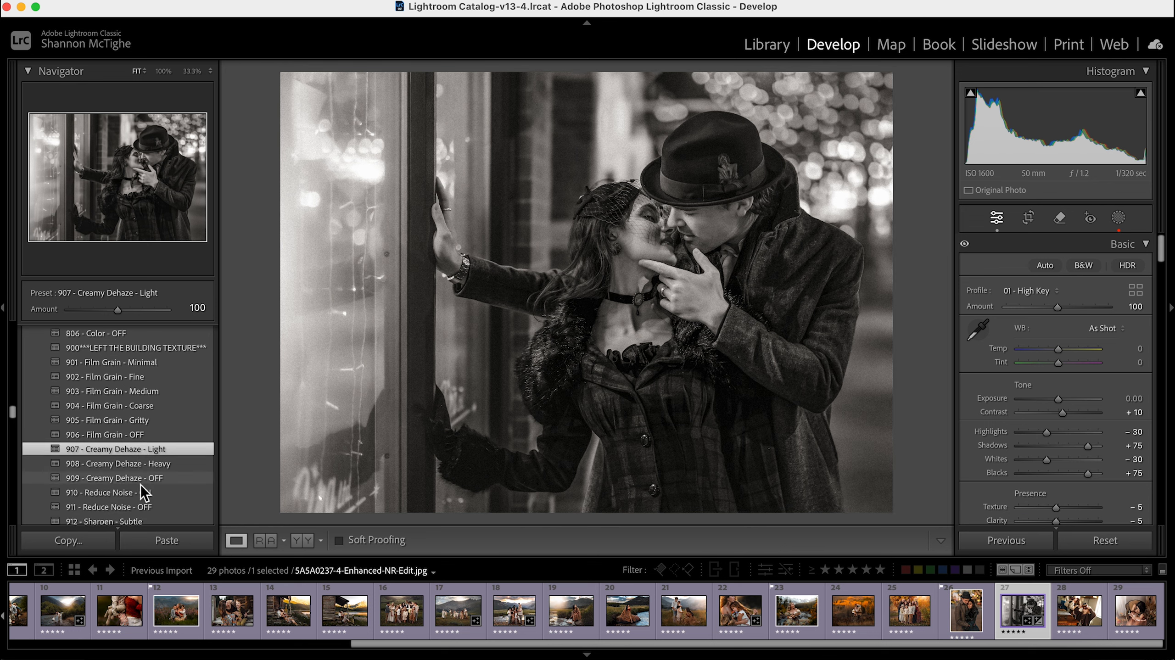
scroll(141, 485, down, 2)
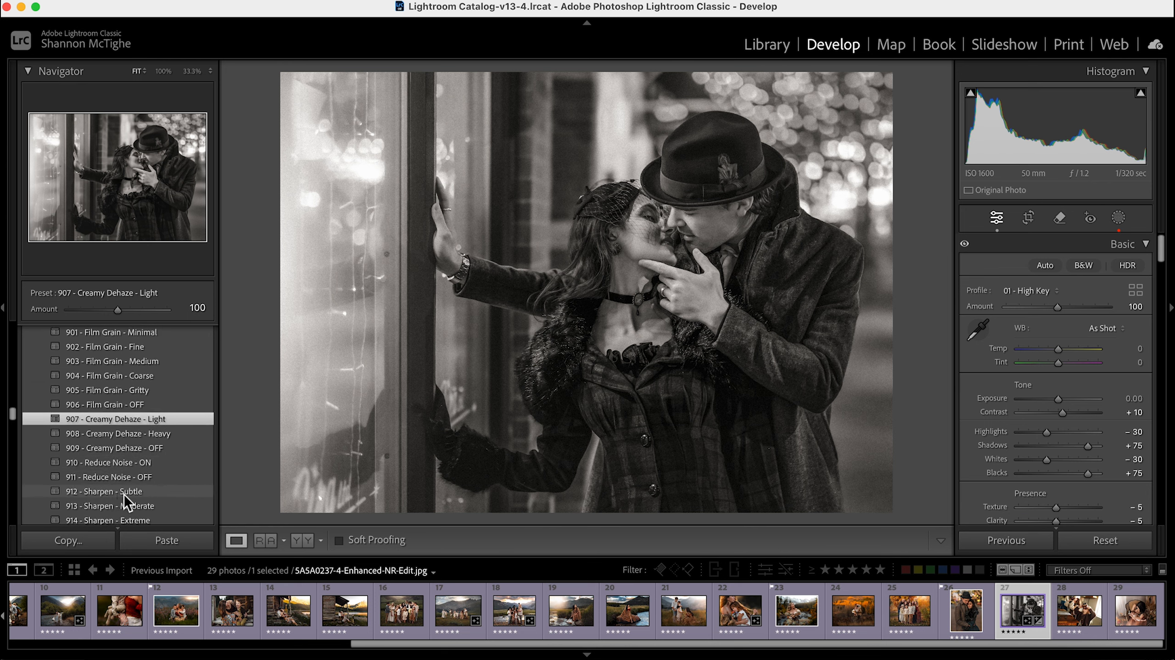
click(123, 492)
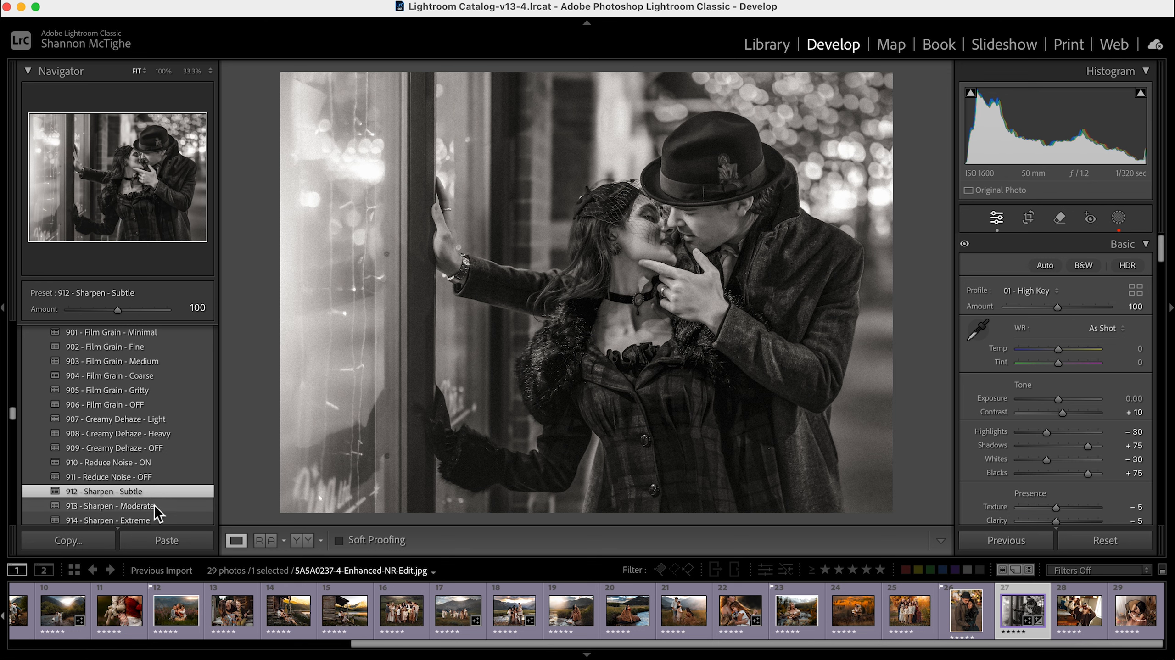
click(153, 505)
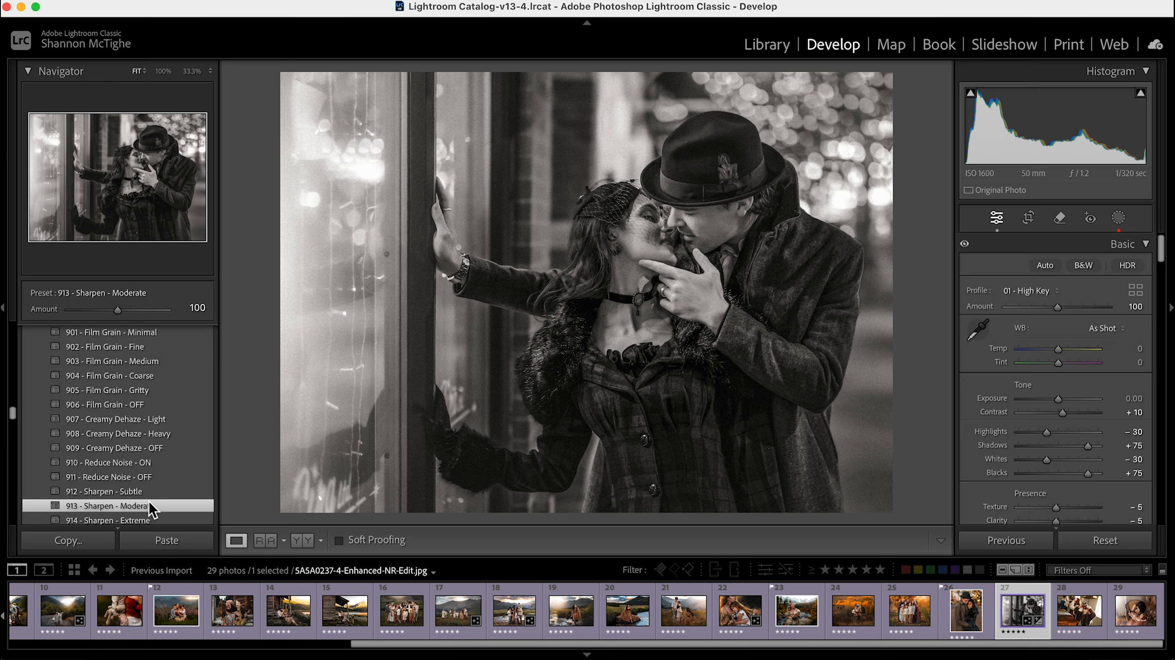
Apply the 409 - Whites Pop preset and set its amount to 30.
scroll(172, 466, up, 10)
scroll(173, 459, up, 4)
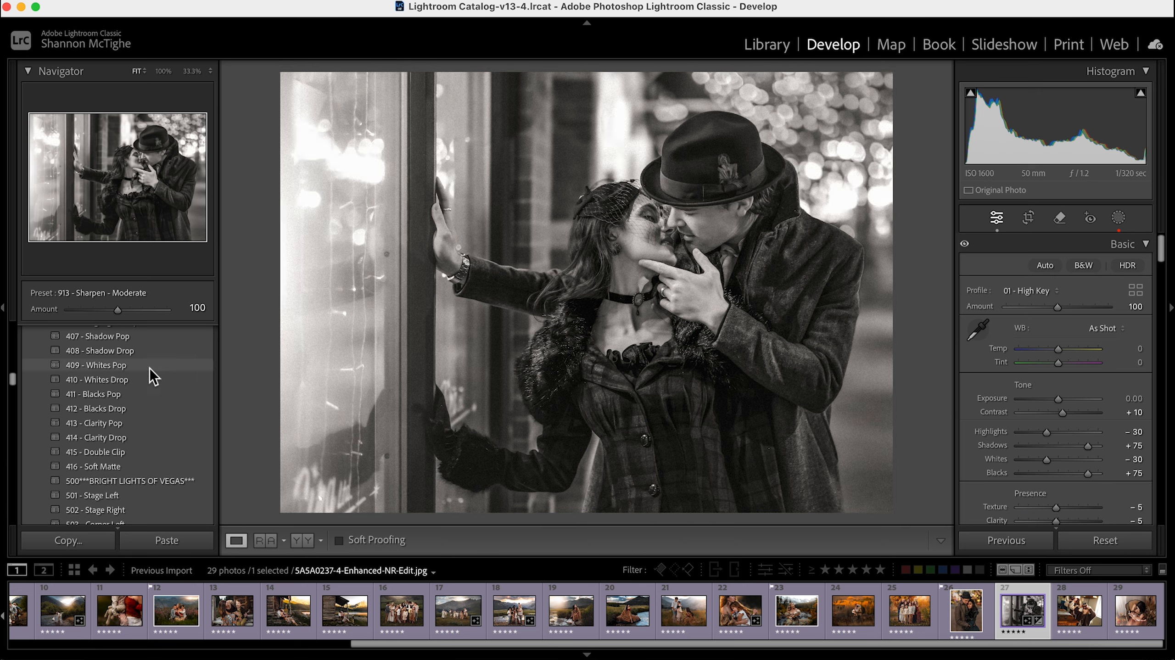
click(147, 368)
click(88, 309)
drag(88, 309, 85, 308)
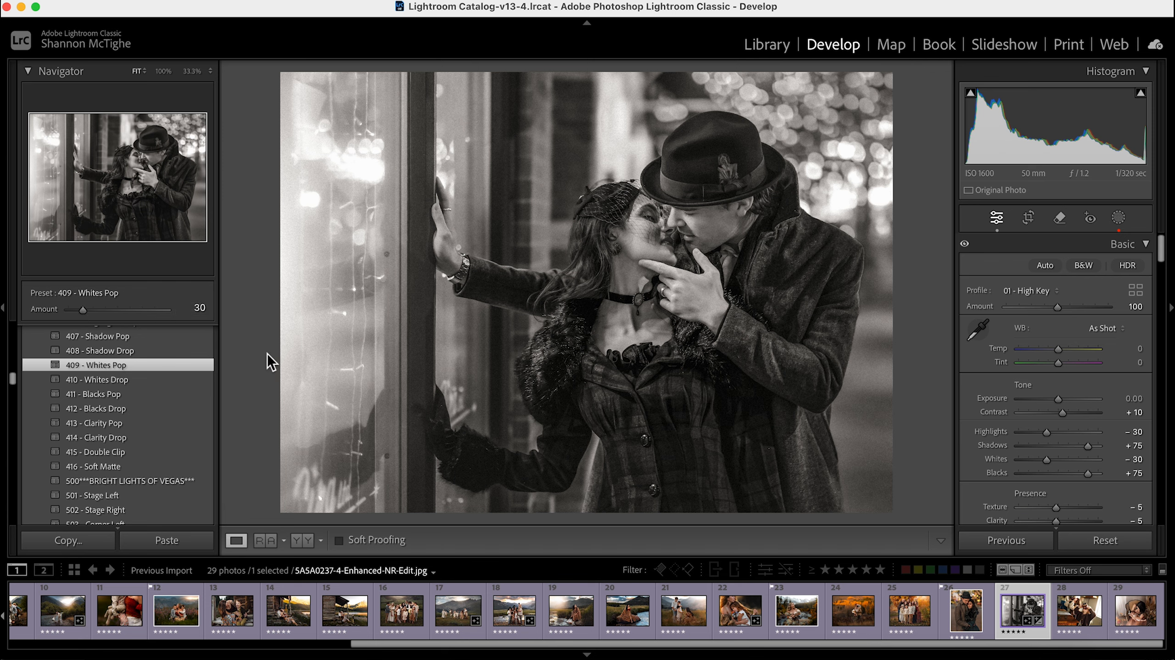
Compare the edited portrait with the original by switching between the before and after views.
key(backslash)
key(backslash)
key(backslash)
key(backslash)
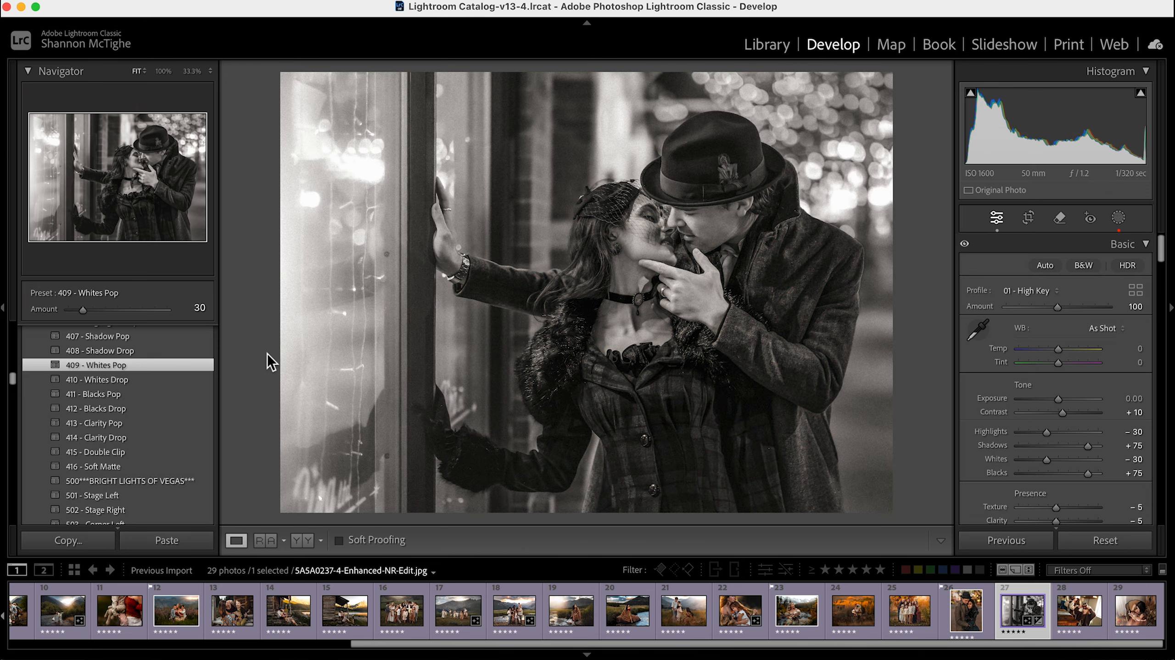